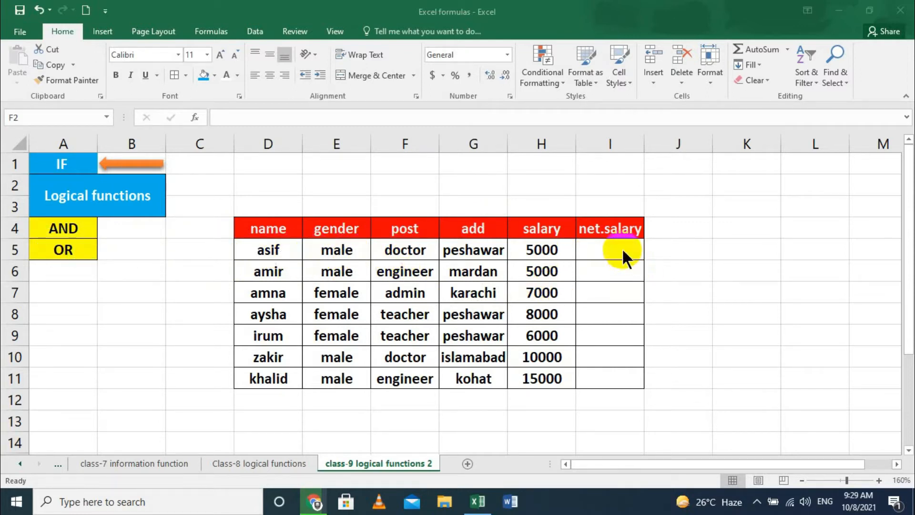
Start a formula in I5, the first net.salary cell, with an AND function nested as the logical test of IF
{"action": "left_click", "coordinate": [604, 250]}
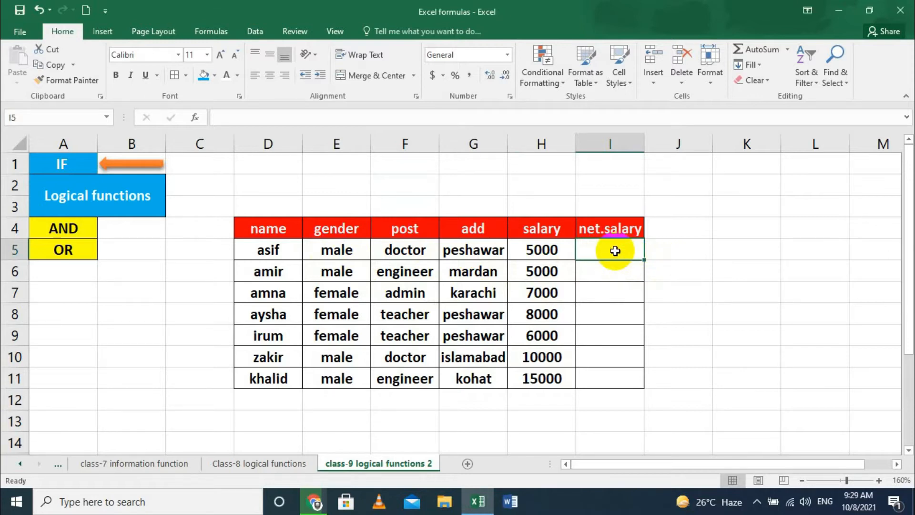
{"action": "double_click", "coordinate": [615, 250]}
{"action": "type", "text": "="}
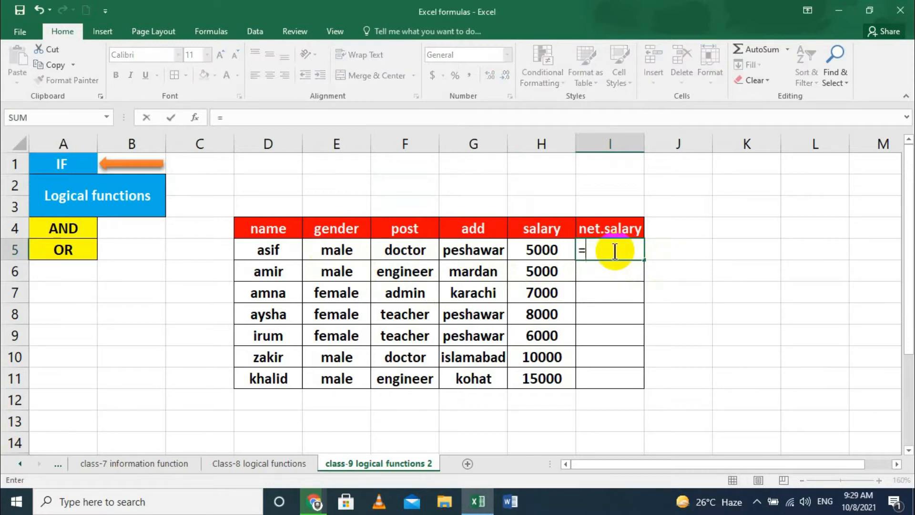
{"action": "type", "text": "if"}
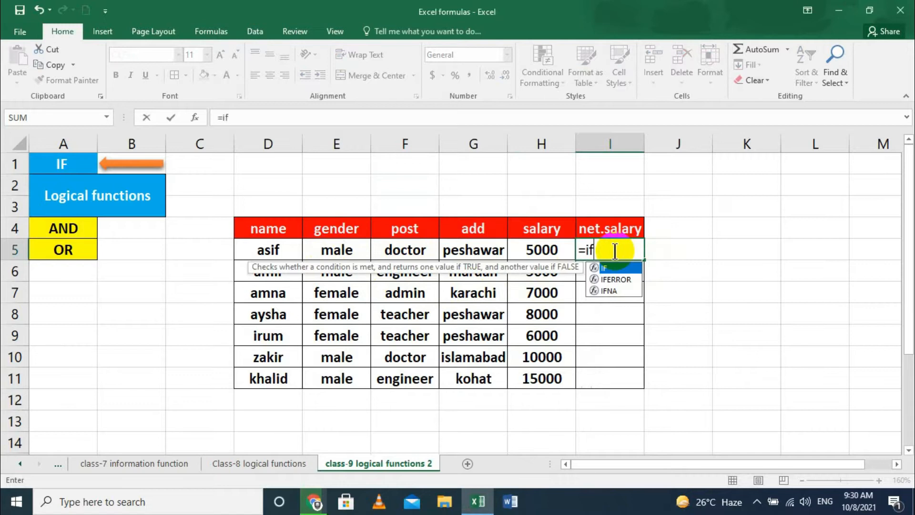
{"action": "double_click", "coordinate": [609, 267]}
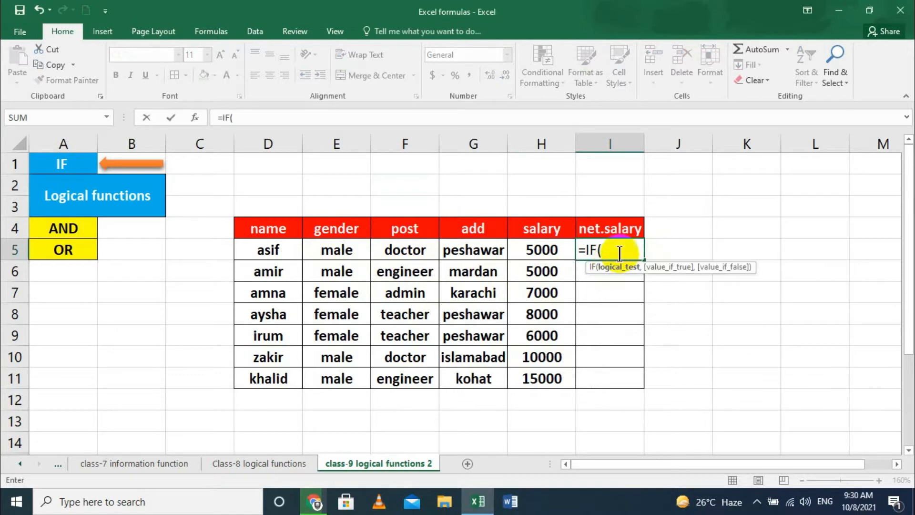
{"action": "type", "text": "a"}
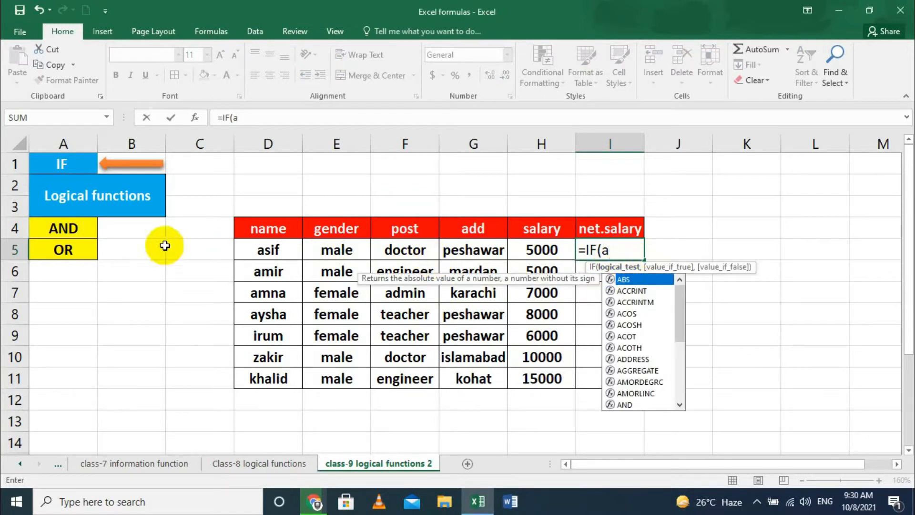
{"action": "type", "text": "nd"}
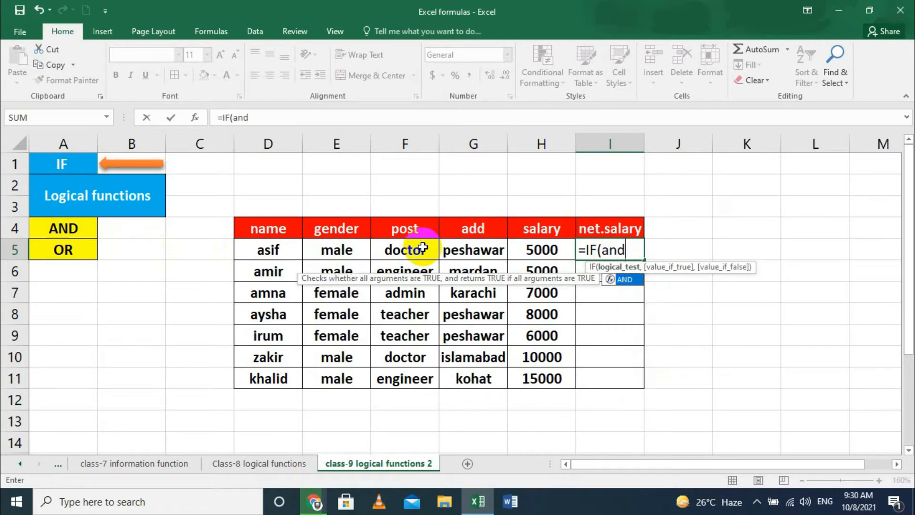
{"action": "double_click", "coordinate": [620, 279]}
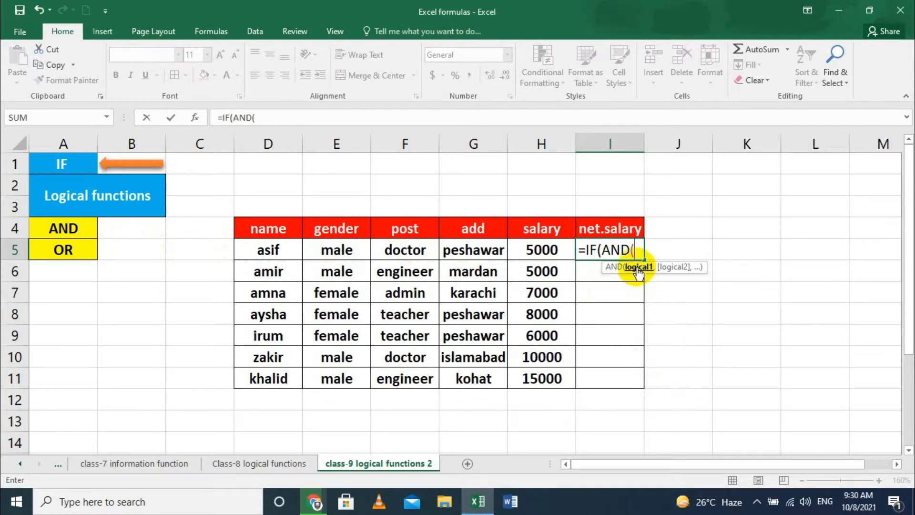
Enter E5="female" as the first condition of the AND function
{"action": "left_click", "coordinate": [334, 247]}
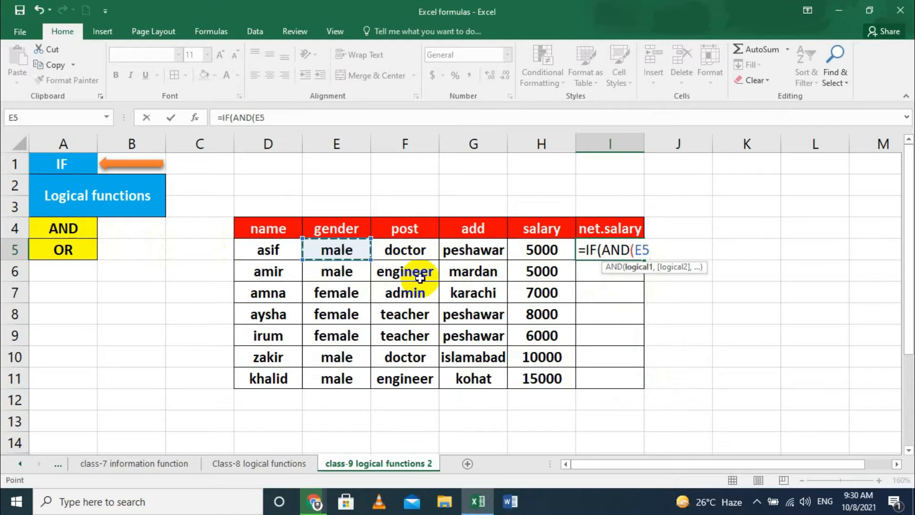
{"action": "type", "text": "="}
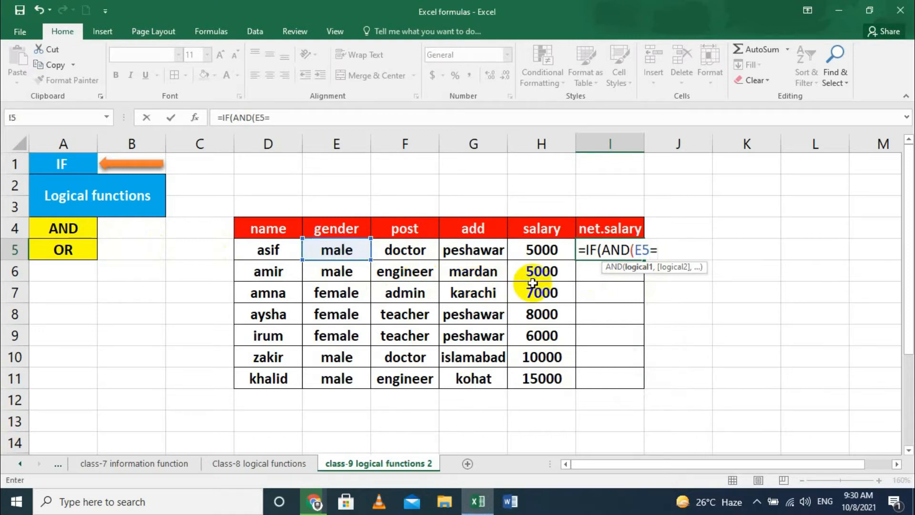
{"action": "type", "text": "\"fema"}
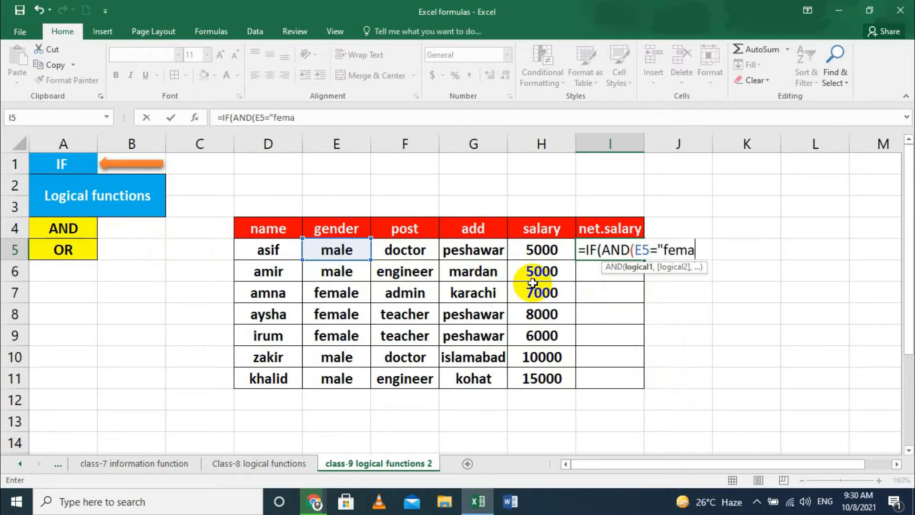
{"action": "type", "text": "le\","}
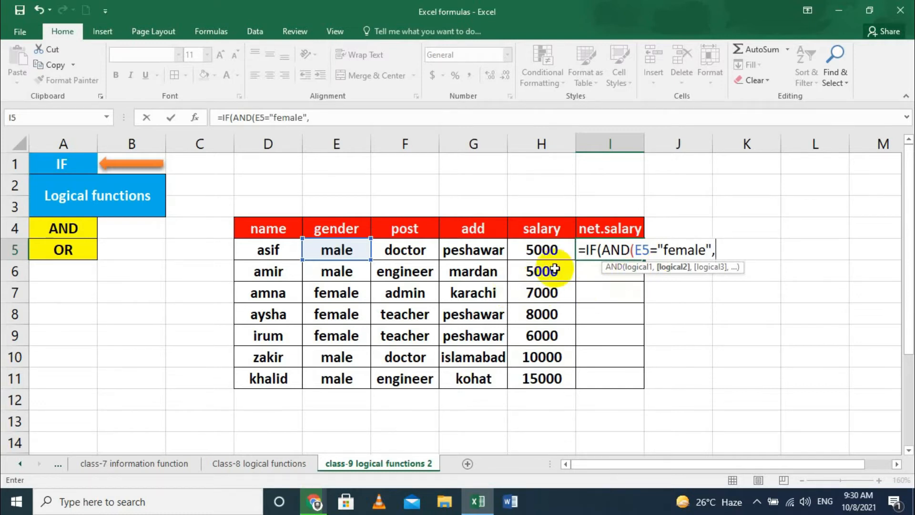
Add F5="teacher" as the second condition of the AND function
{"action": "left_click", "coordinate": [402, 259]}
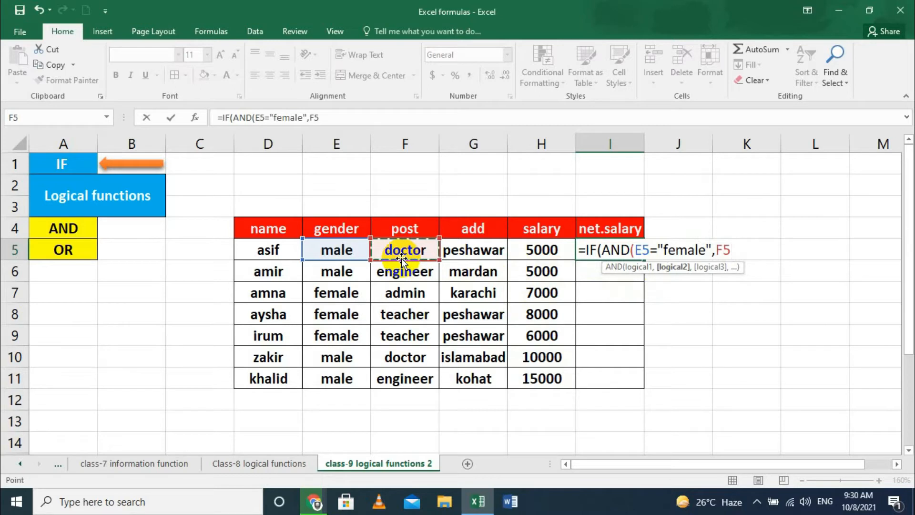
{"action": "type", "text": "="}
{"action": "type", "text": "\"tea"}
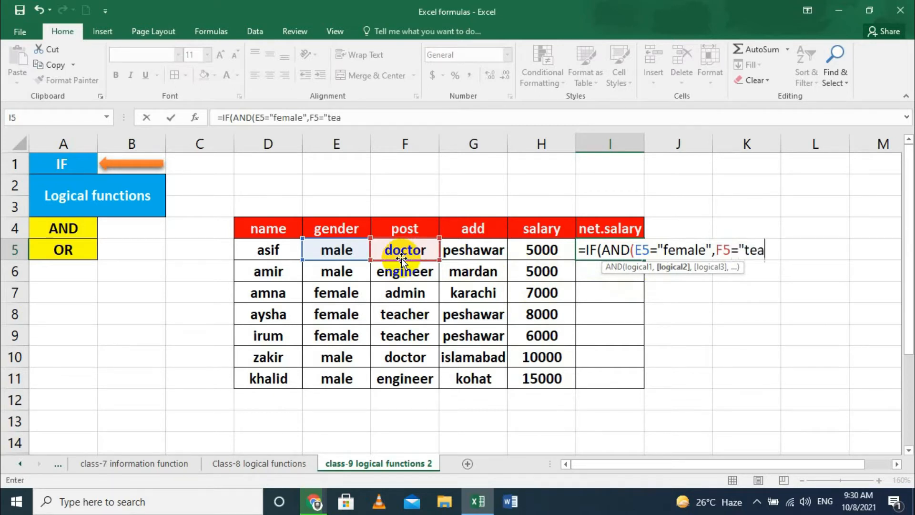
{"action": "type", "text": "cher\""}
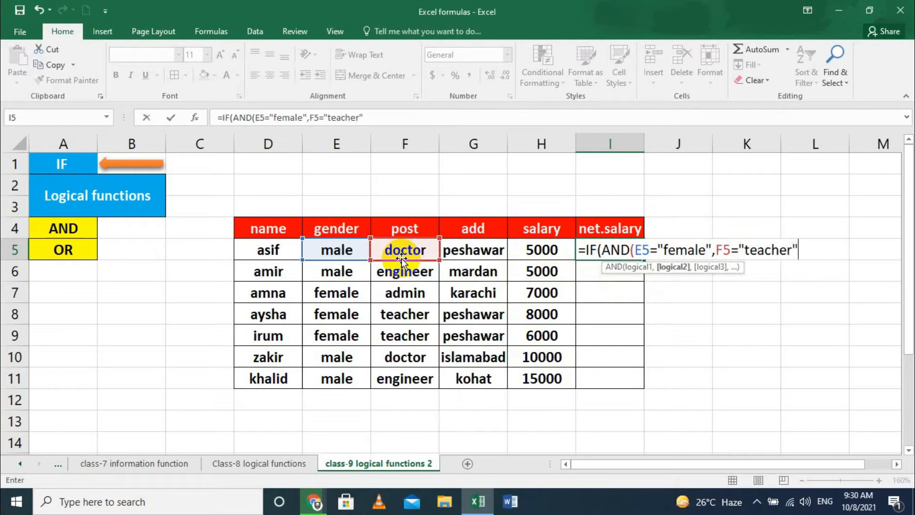
{"action": "type", "text": ","}
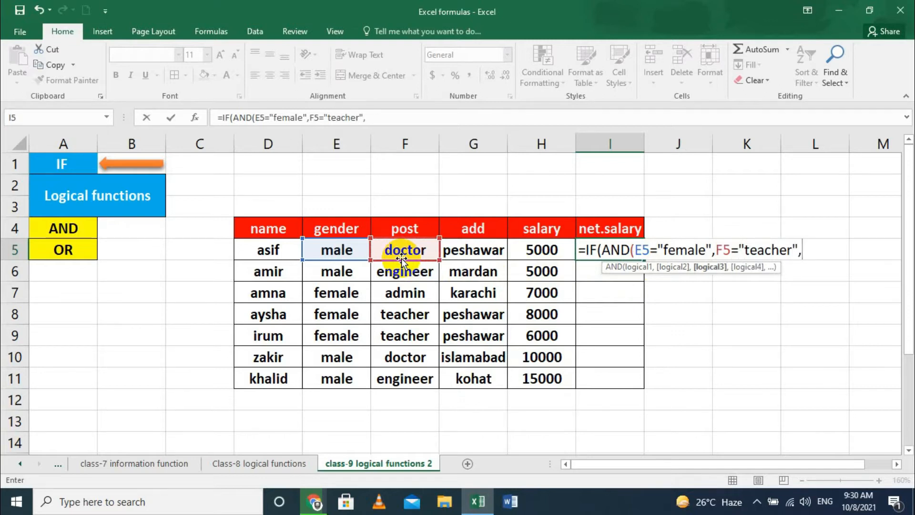
Add G5="peshawar" as the third condition and close the AND function, moving on to IF's value_if_true argument
{"action": "left_click", "coordinate": [460, 253]}
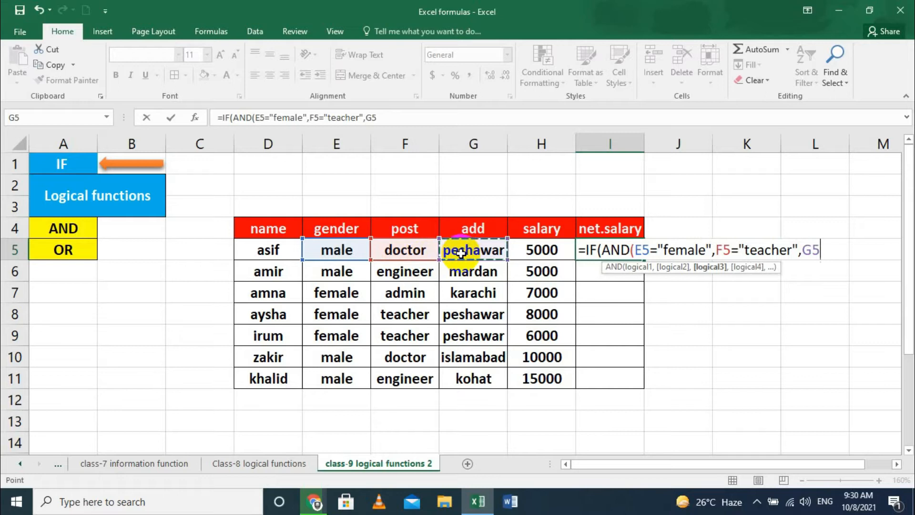
{"action": "type", "text": "="}
{"action": "type", "text": "\"peshaw"}
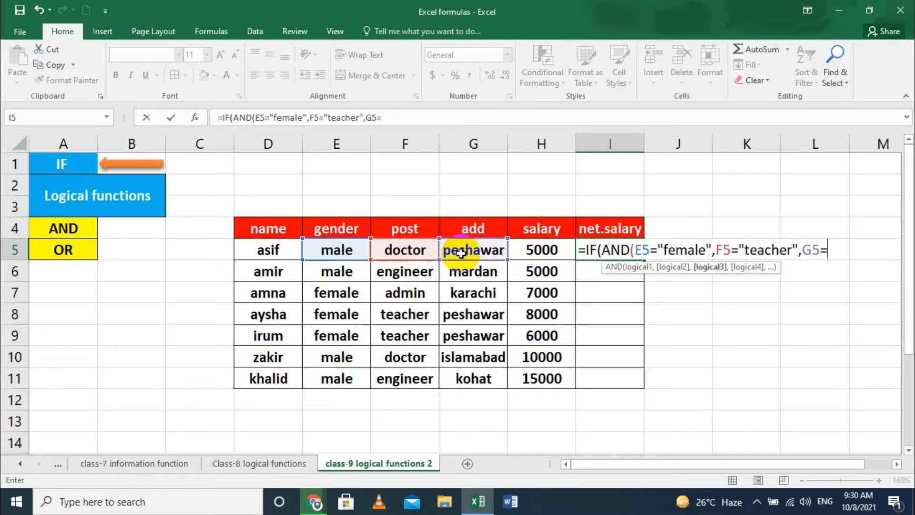
{"action": "type", "text": "a"}
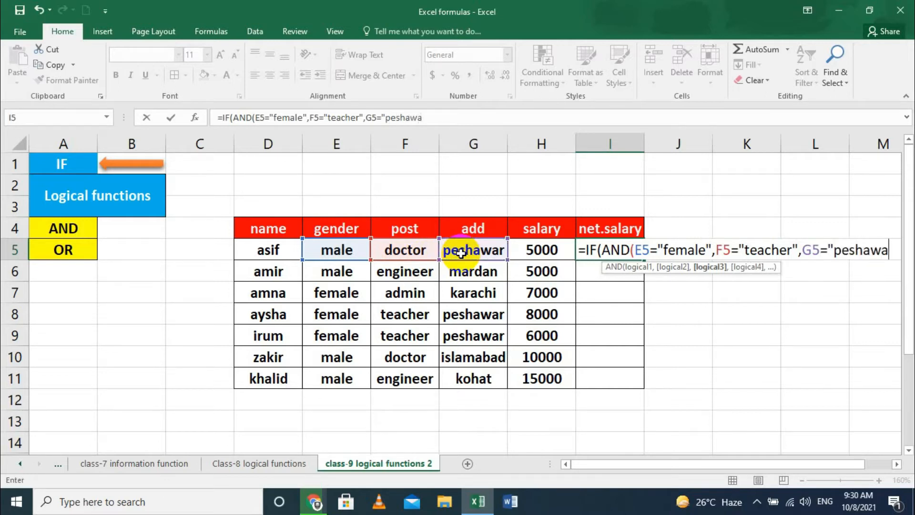
{"action": "type", "text": "r\")"}
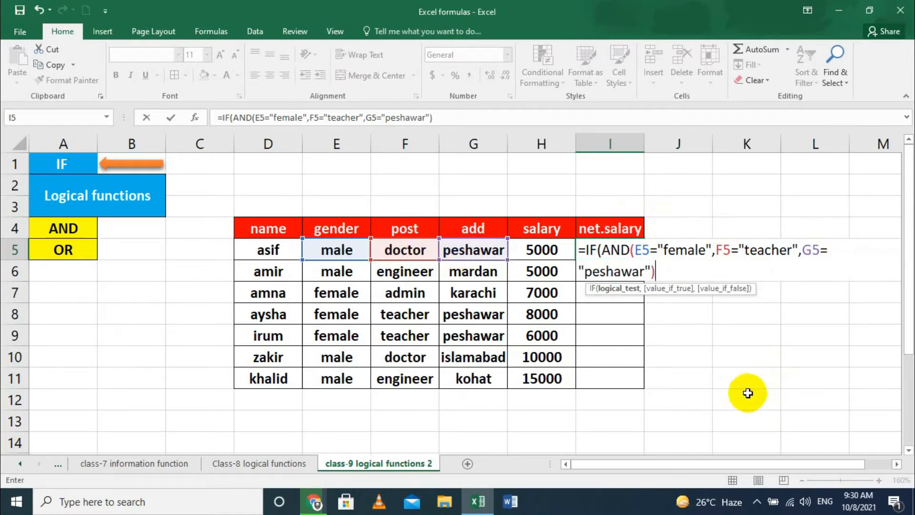
{"action": "type", "text": ","}
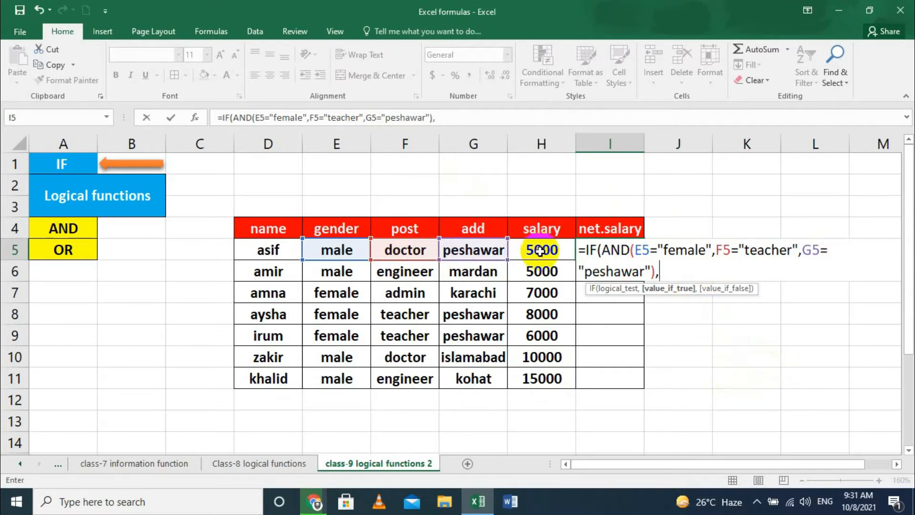
Enter H5+4000 as the IF function's value when the test is true
{"action": "left_click", "coordinate": [540, 251]}
{"action": "type", "text": "="}
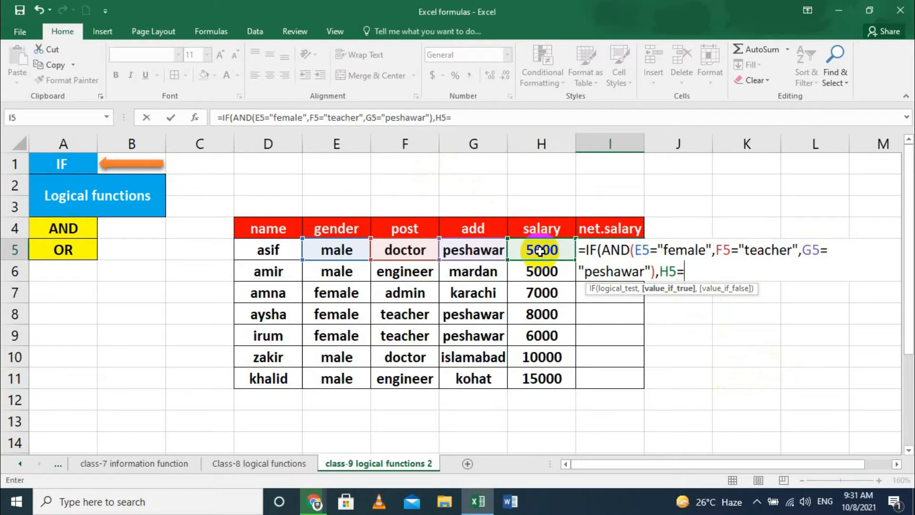
{"action": "key", "text": "BackSpace"}
{"action": "type", "text": "+4000"}
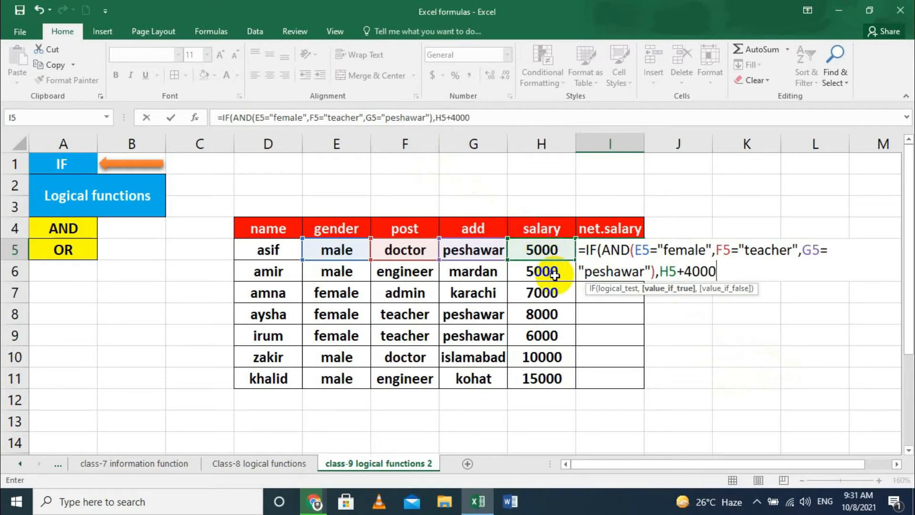
{"action": "type", "text": ","}
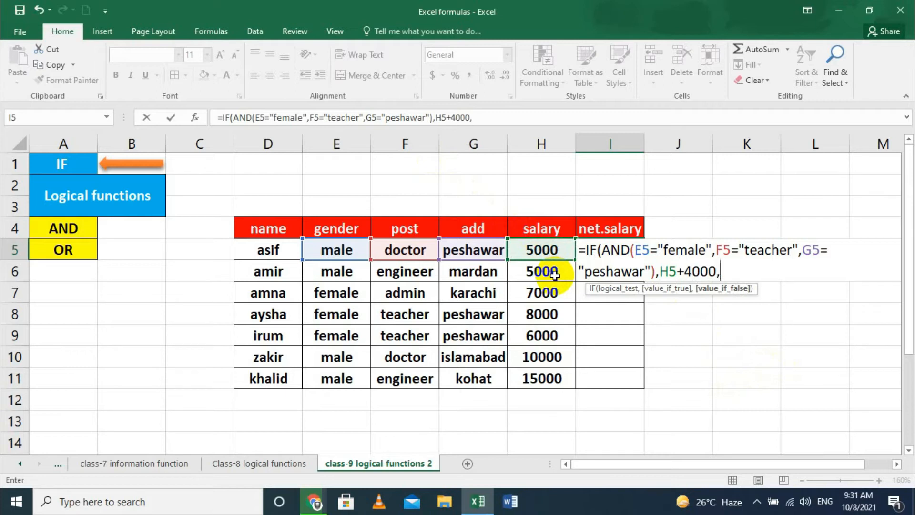
Enter "no bonous" as the IF function's value when the test is false, and complete the formula
{"action": "type", "text": "\"no"}
{"action": "type", "text": "bo"}
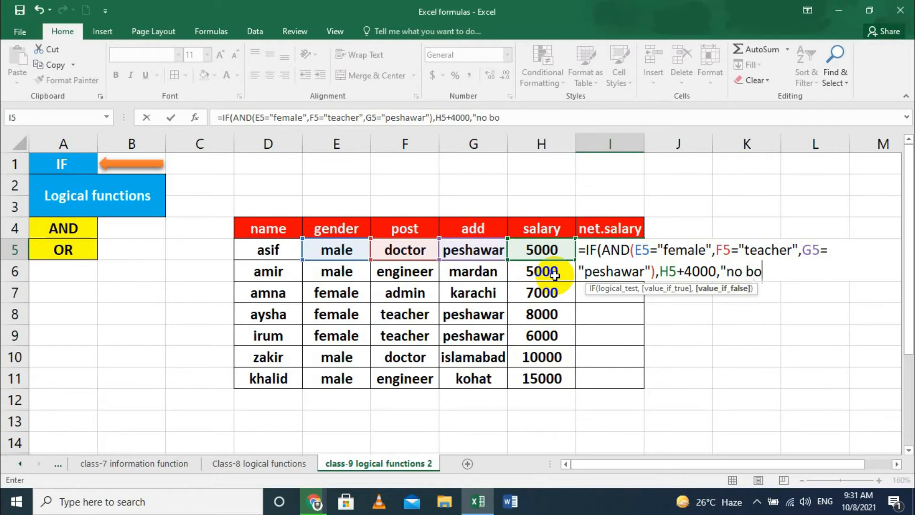
{"action": "type", "text": "nous\""}
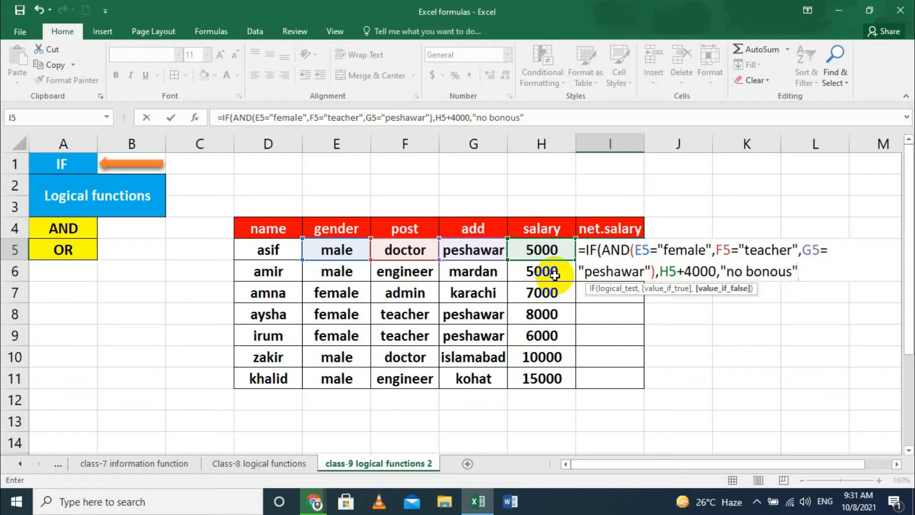
{"action": "type", "text": ")"}
{"action": "key", "text": "Return"}
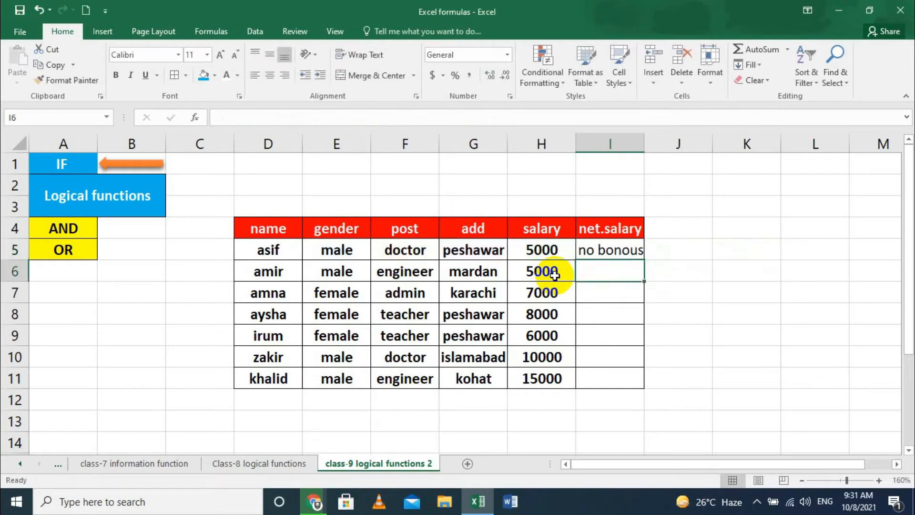
Fit the width of column I to its contents and fill the I5 formula down to I11
{"action": "double_click", "coordinate": [645, 150]}
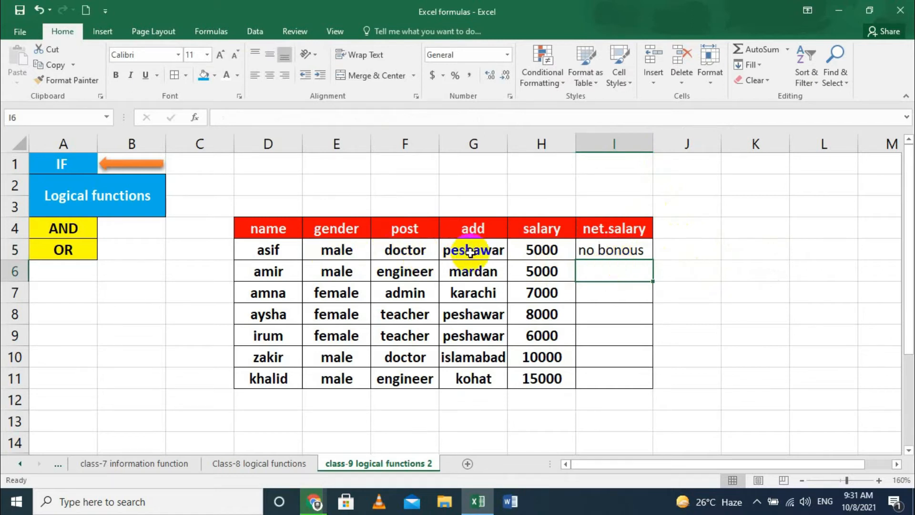
{"action": "left_click_drag", "start_coordinate": [366, 249], "coordinate": [401, 249]}
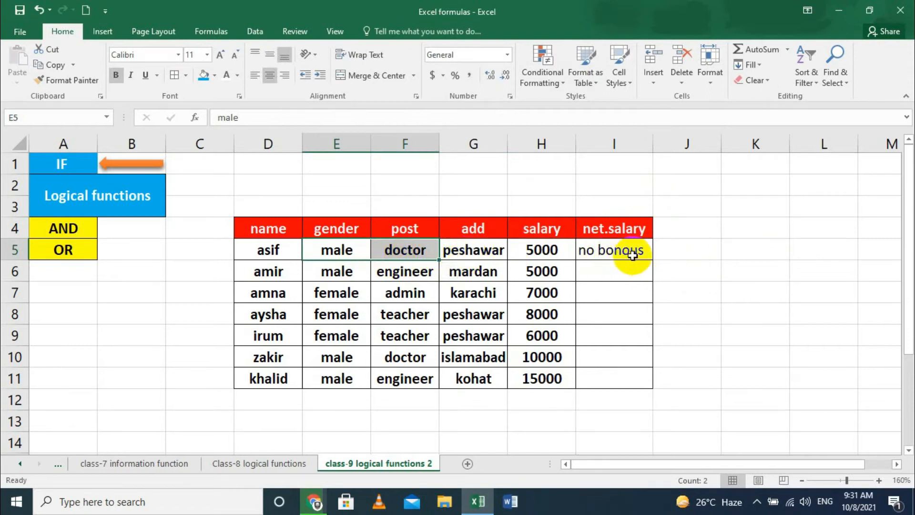
{"action": "left_click", "coordinate": [613, 258]}
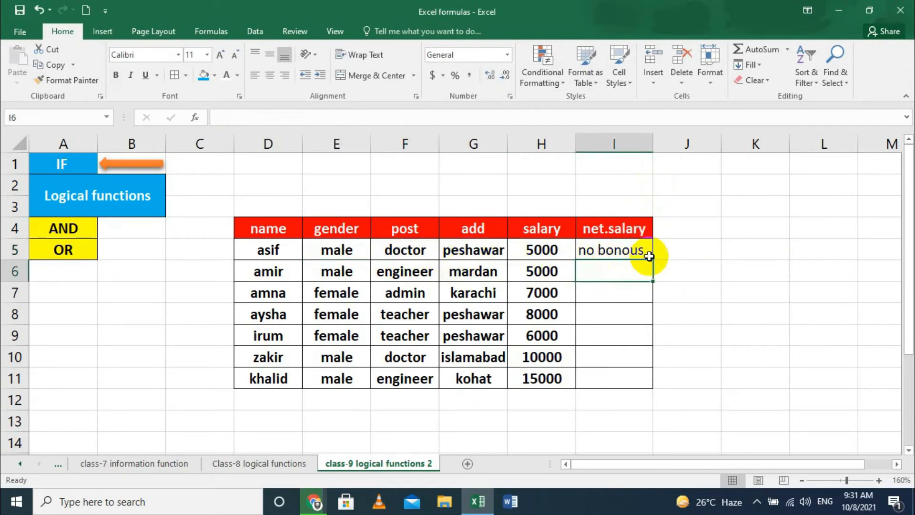
{"action": "double_click", "coordinate": [655, 261]}
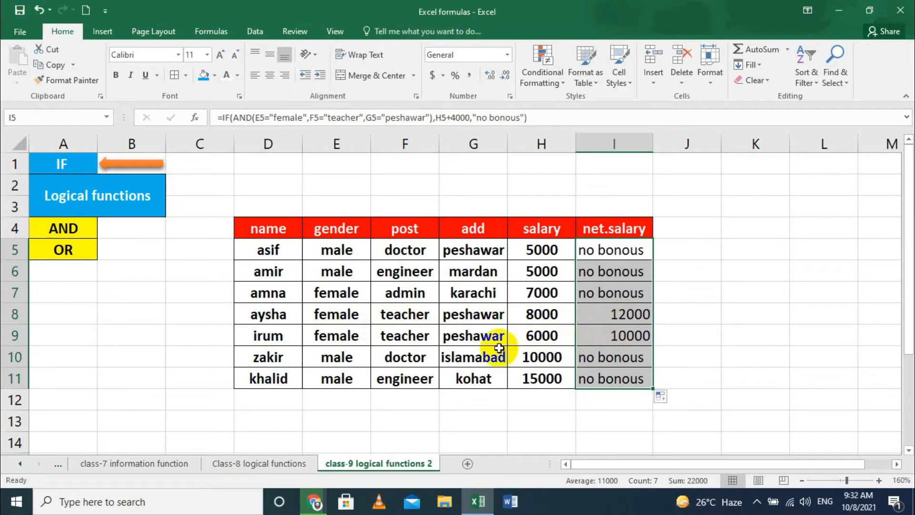
Copy the whole salary table D4:I11, including its headers, and paste it below starting at D13
{"action": "mouse_move", "coordinate": [241, 224]}
{"action": "left_mouse_down"}
{"action": "mouse_move", "coordinate": [582, 358]}
{"action": "mouse_move", "coordinate": [596, 374]}
{"action": "left_mouse_up"}
{"action": "left_click", "coordinate": [55, 65]}
{"action": "scroll", "coordinate": [256, 237], "scroll_direction": "down", "scroll_amount": 2}
{"action": "scroll", "coordinate": [290, 249], "scroll_direction": "up", "scroll_amount": 1}
{"action": "scroll", "coordinate": [290, 249], "scroll_direction": "up", "scroll_amount": 1}
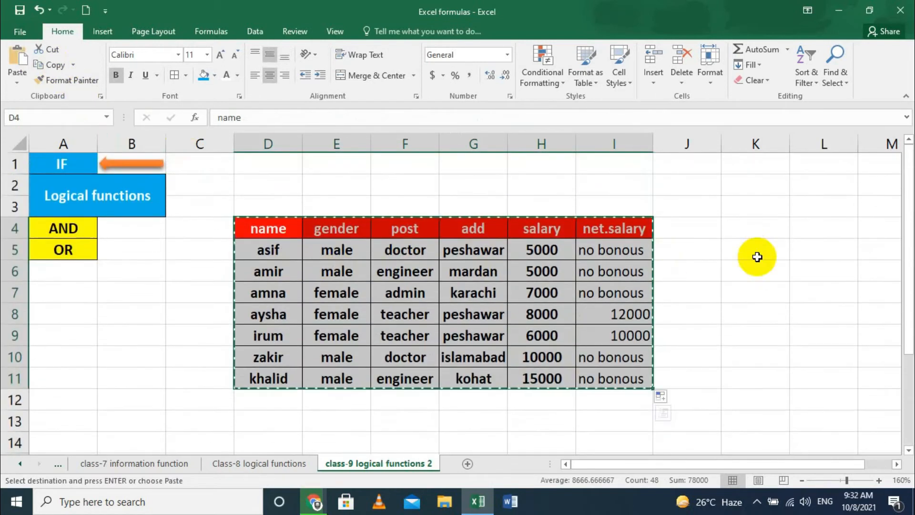
{"action": "scroll", "coordinate": [255, 343], "scroll_direction": "down", "scroll_amount": 1}
{"action": "left_click", "coordinate": [259, 365]}
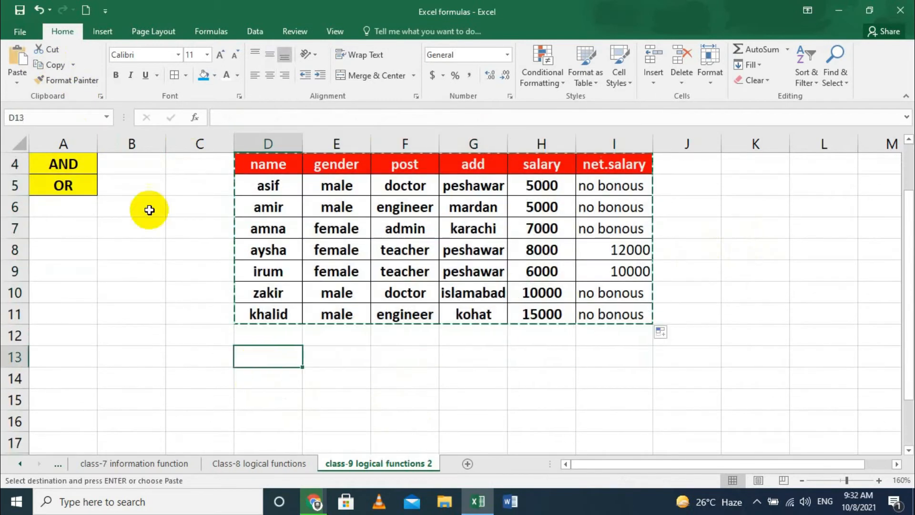
{"action": "left_click", "coordinate": [16, 57]}
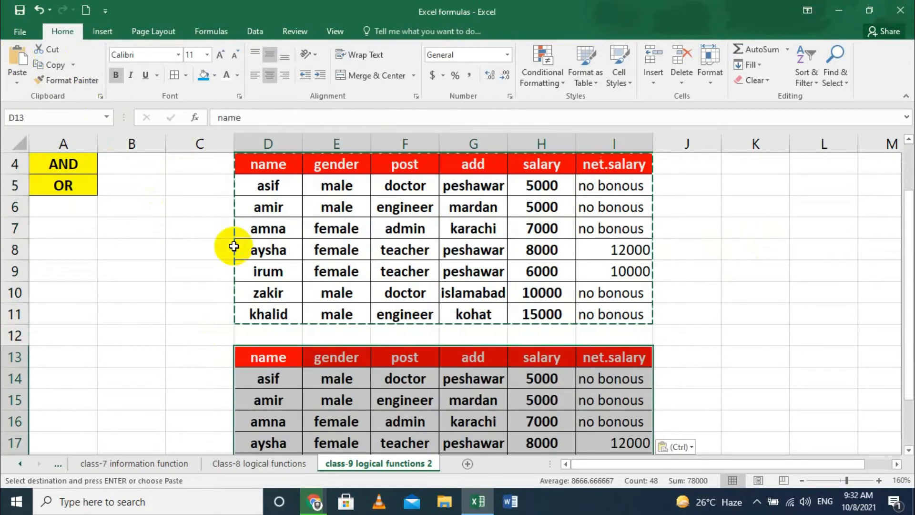
{"action": "scroll", "coordinate": [473, 326], "scroll_direction": "down", "scroll_amount": 1}
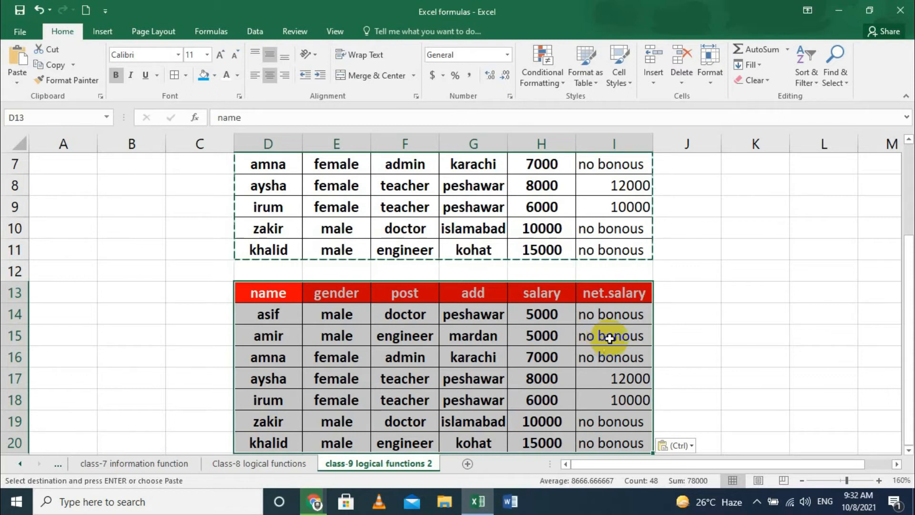
{"action": "scroll", "coordinate": [624, 295], "scroll_direction": "down", "scroll_amount": 1}
{"action": "left_click", "coordinate": [679, 271]}
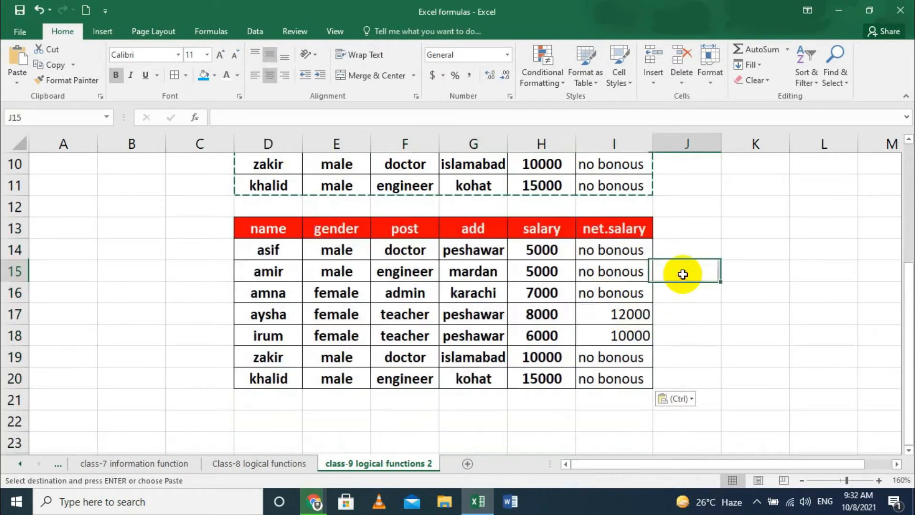
Clear the copied net.salary results in I14:I20 of the second table
{"action": "left_click_drag", "start_coordinate": [609, 251], "coordinate": [610, 368]}
{"action": "key", "text": "F2"}
{"action": "left_click", "coordinate": [695, 343]}
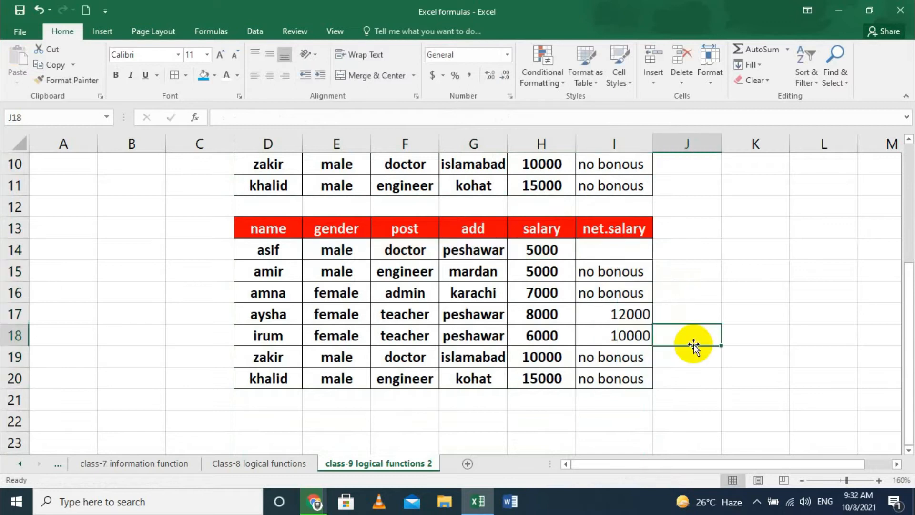
{"action": "left_click_drag", "start_coordinate": [610, 278], "coordinate": [614, 367]}
{"action": "key", "text": "Delete"}
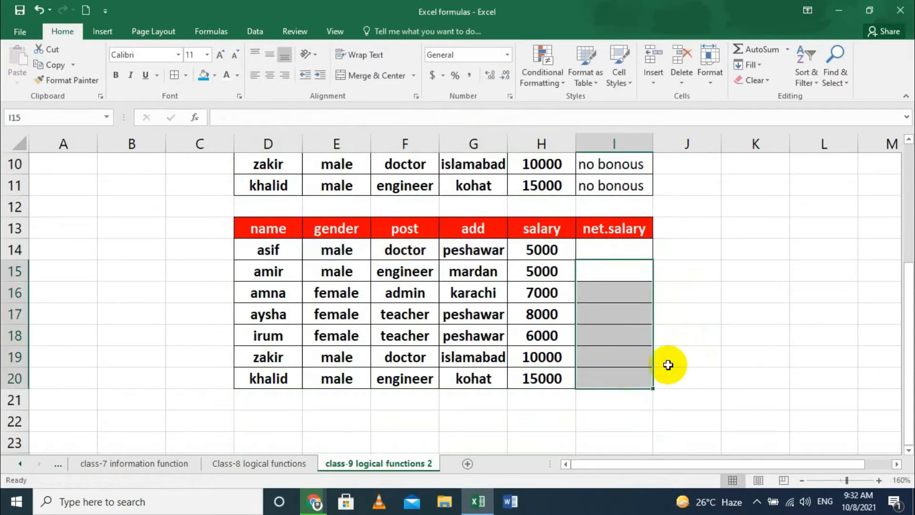
{"action": "left_click", "coordinate": [694, 356]}
Start an IF formula in I14 with a nested AND function as its logical test
{"action": "left_click", "coordinate": [591, 246]}
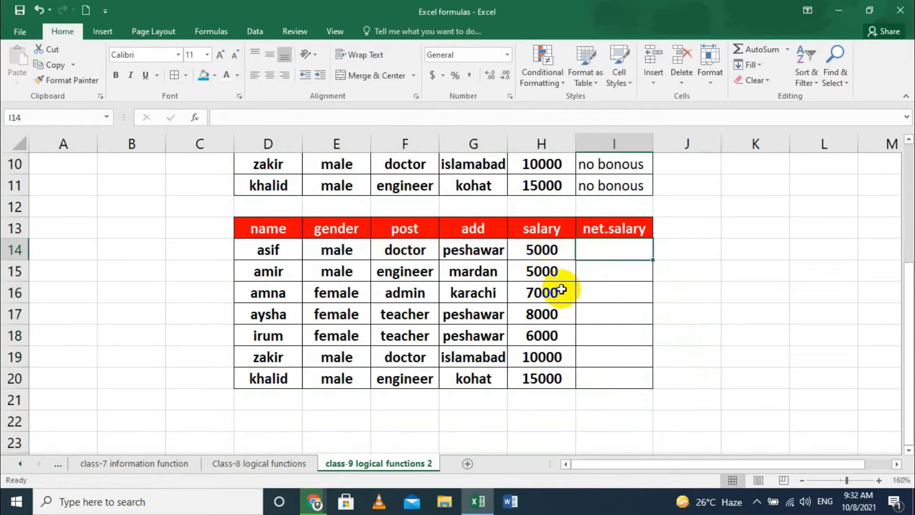
{"action": "type", "text": "=if"}
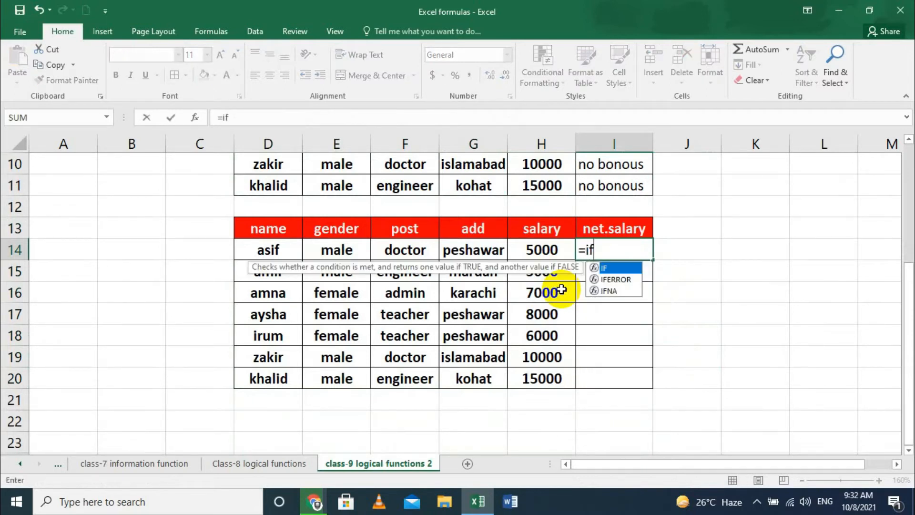
{"action": "left_click", "coordinate": [606, 254]}
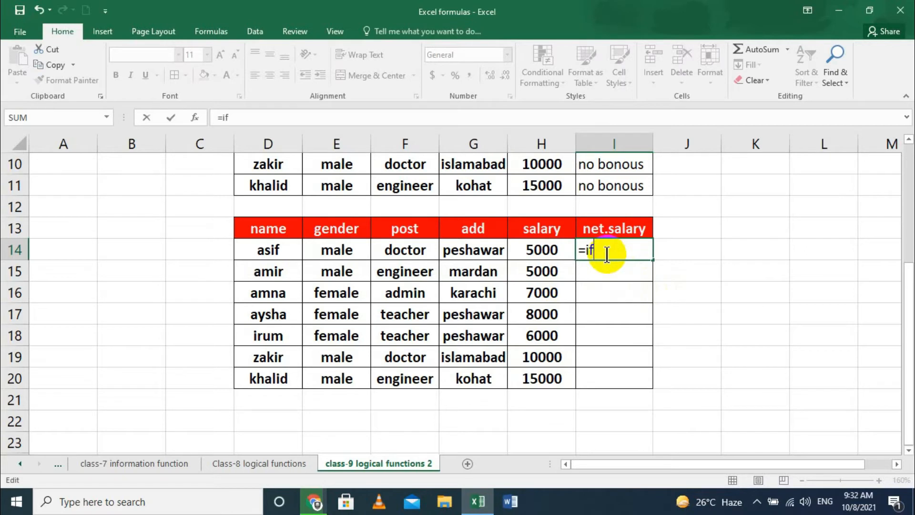
{"action": "key", "text": "BackSpace"}
{"action": "type", "text": "f"}
{"action": "double_click", "coordinate": [625, 267]}
{"action": "type", "text": "and"}
{"action": "double_click", "coordinate": [630, 279]}
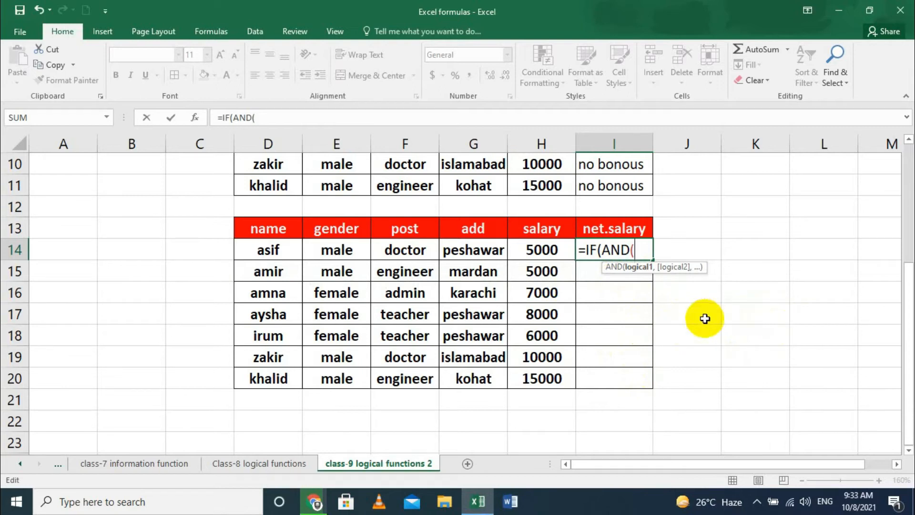
Enter E15="male" as the AND function's first condition
{"action": "left_click", "coordinate": [333, 273]}
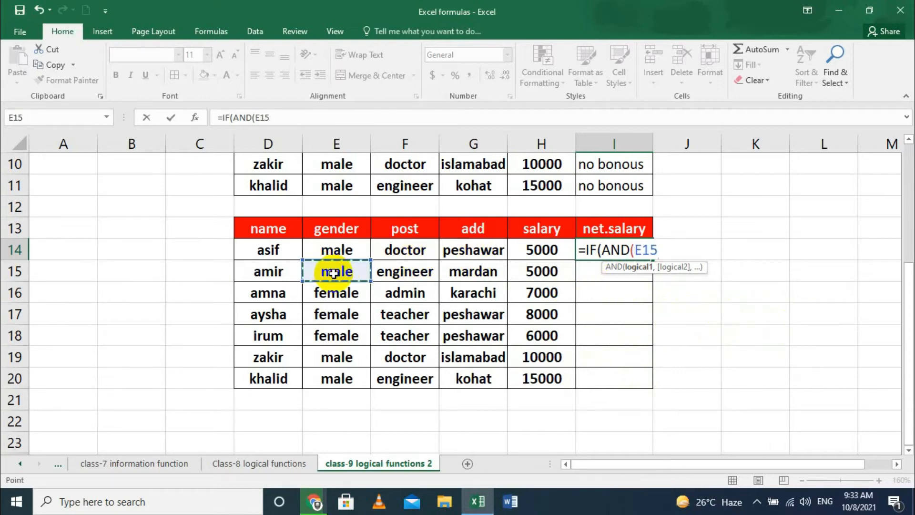
{"action": "type", "text": "=\"male"}
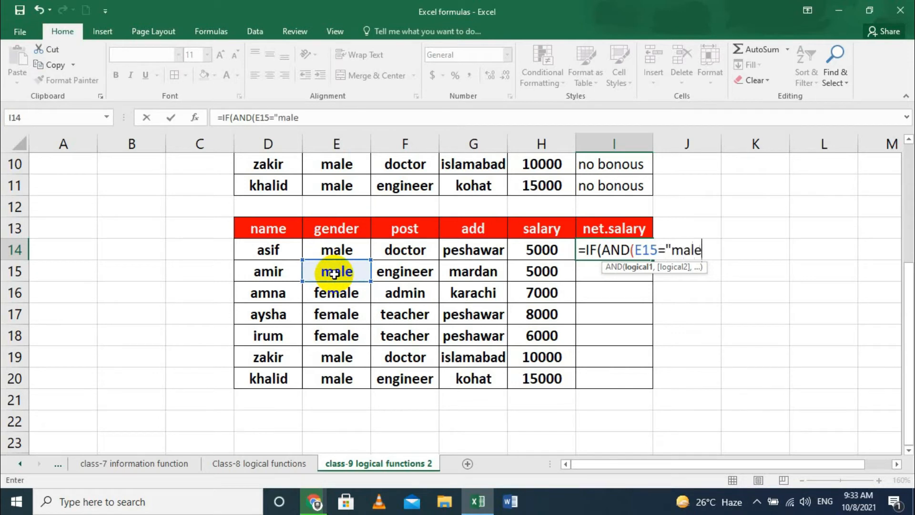
{"action": "type", "text": "\","}
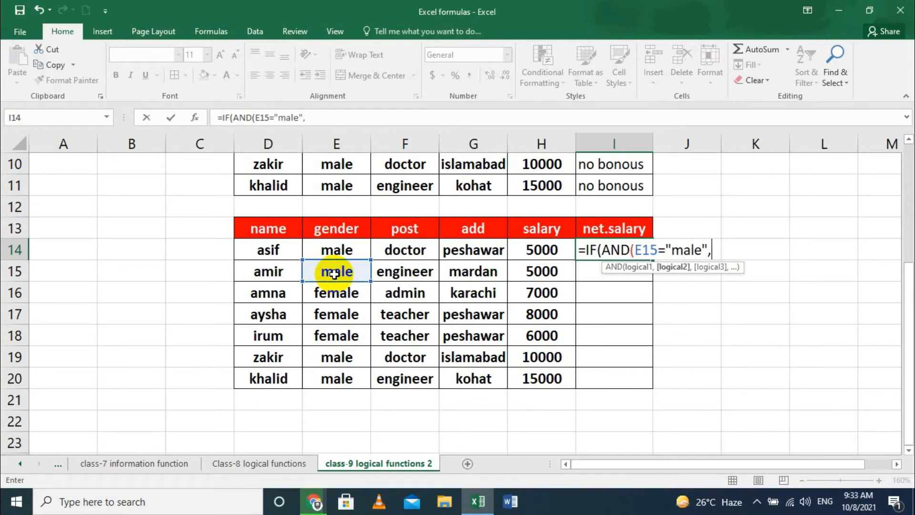
Add F15="engineer" as the AND function's second condition
{"action": "left_click", "coordinate": [397, 271]}
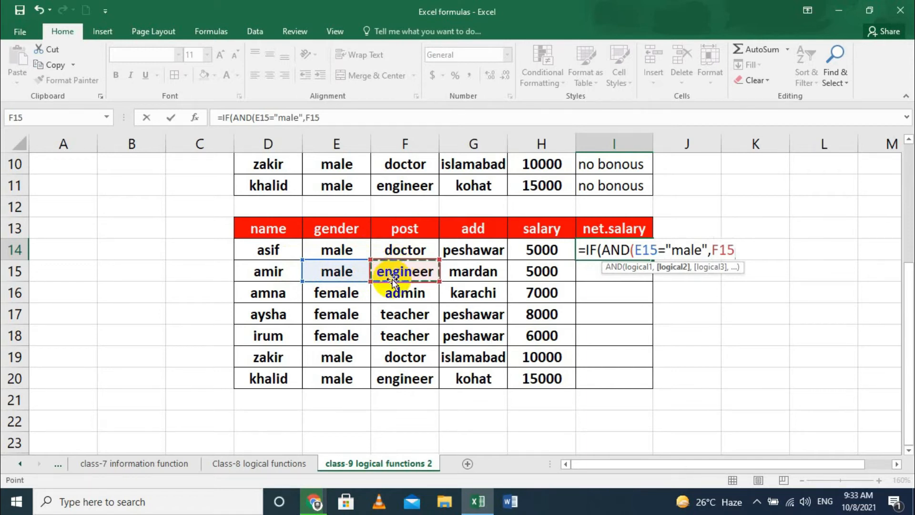
{"action": "type", "text": "enf"}
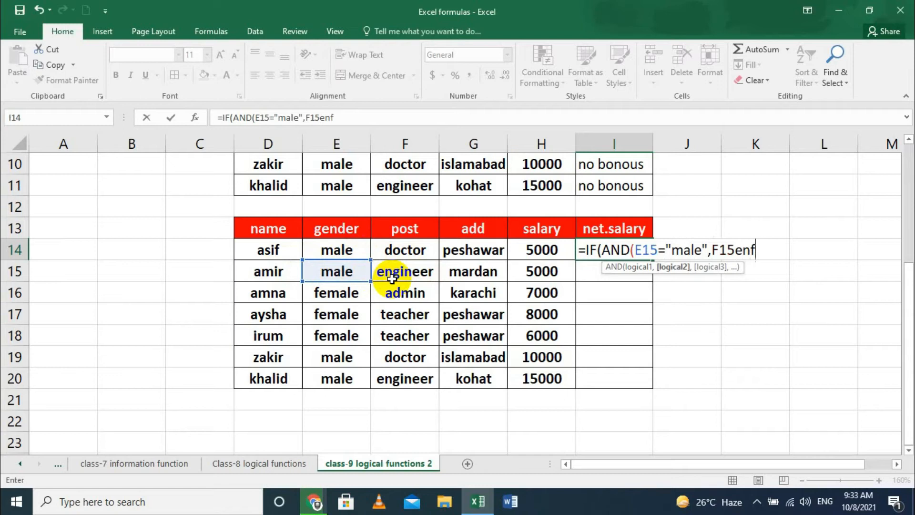
{"action": "key", "text": "BackSpace"}
{"action": "key", "text": "BackSpace"}
{"action": "key", "text": "BackSpace"}
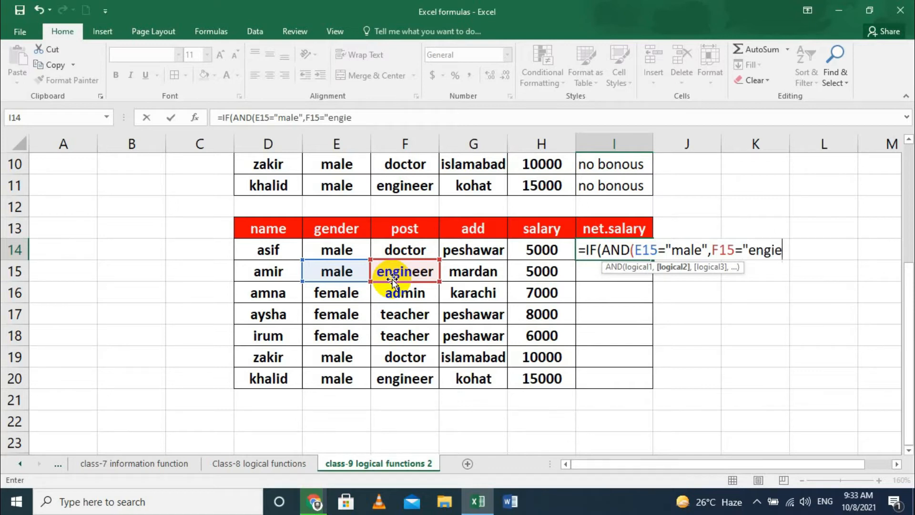
{"action": "type", "text": "=\"engineer\","}
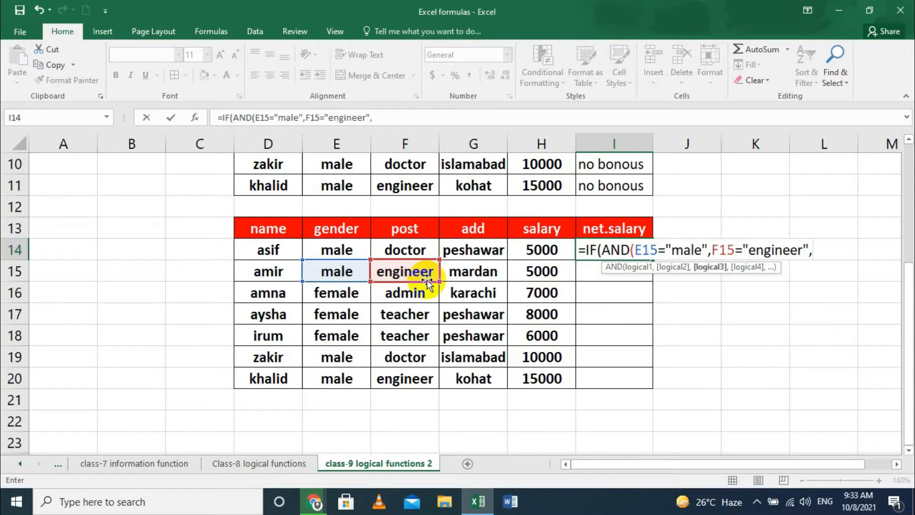
Add G15="mardan" as the third condition and close the AND function
{"action": "left_click", "coordinate": [453, 271]}
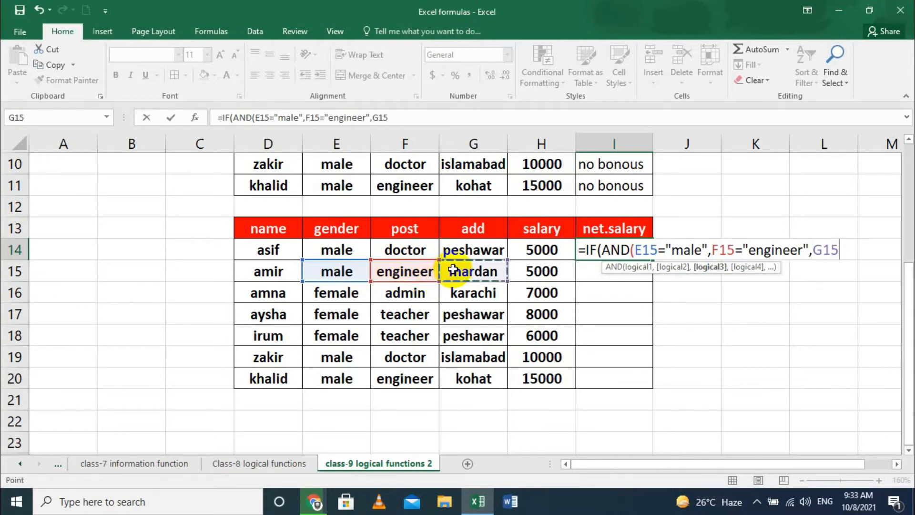
{"action": "type", "text": "="}
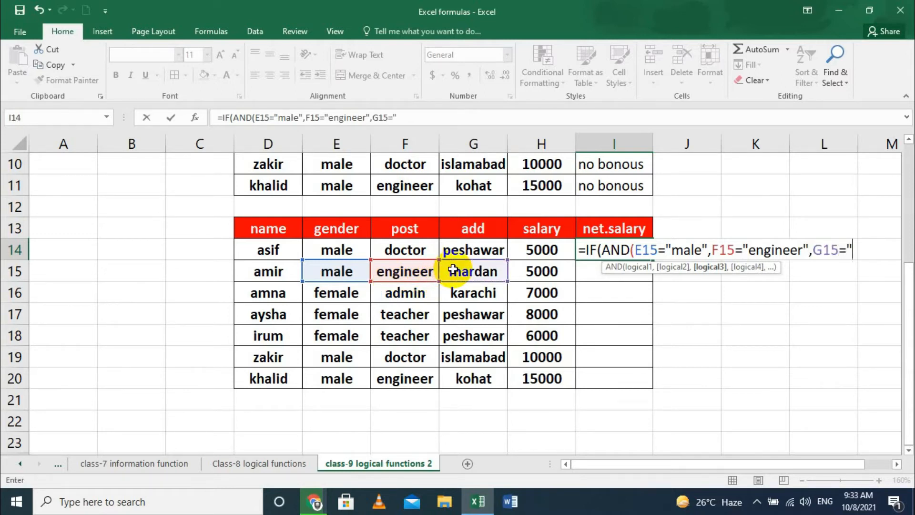
{"action": "type", "text": "\","}
{"action": "key", "text": "BackSpace"}
{"action": "type", "text": "mardan\""}
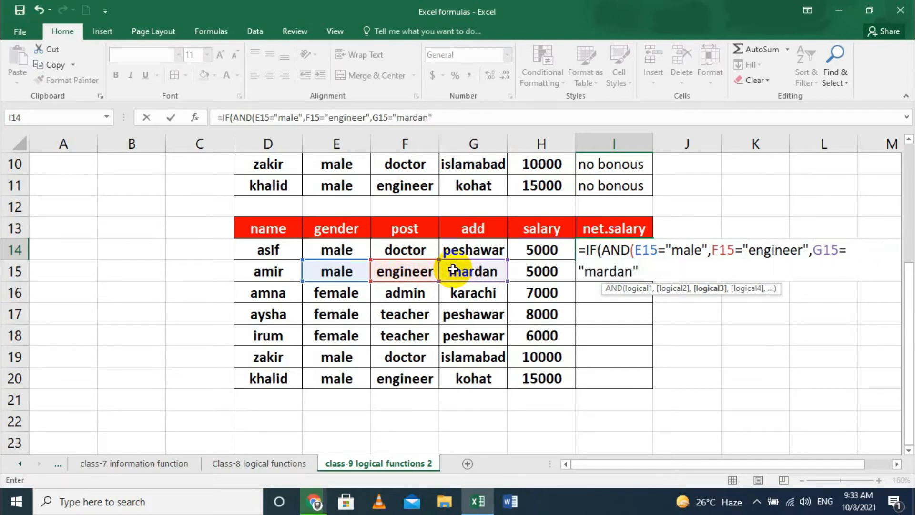
{"action": "type", "text": ")"}
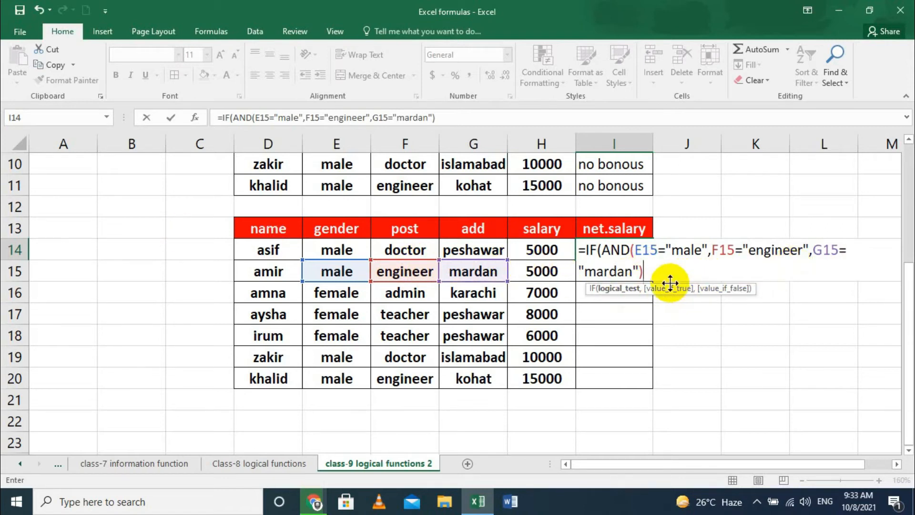
Enter H14-400 as the IF function's value when the test is true
{"action": "type", "text": ","}
{"action": "left_click", "coordinate": [549, 250]}
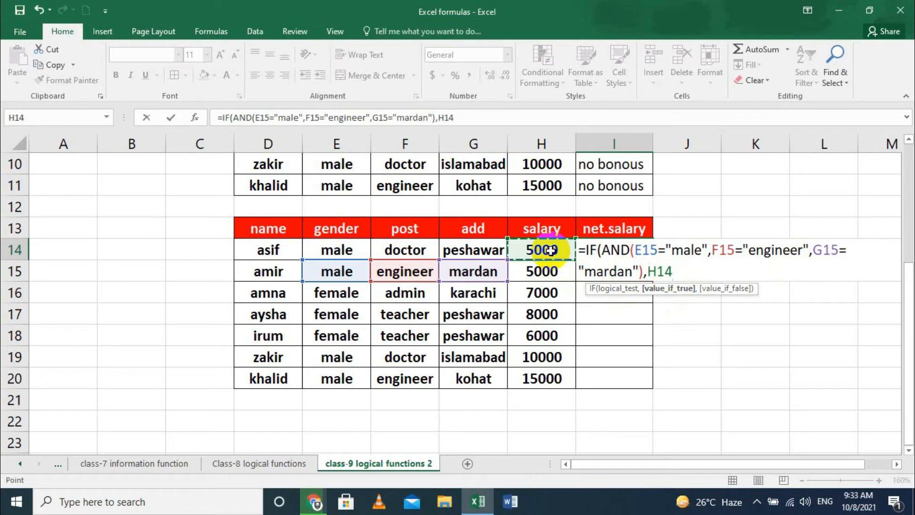
{"action": "type", "text": "-"}
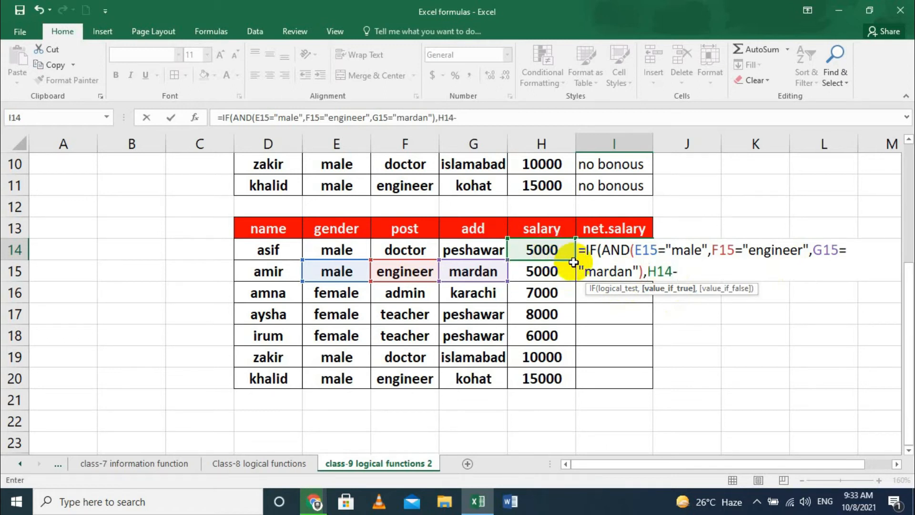
{"action": "type", "text": "400"}
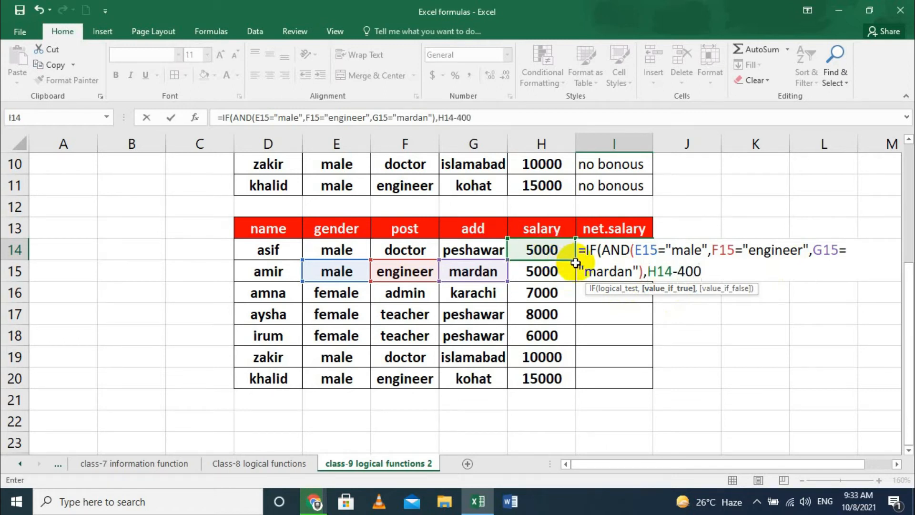
{"action": "type", "text": ","}
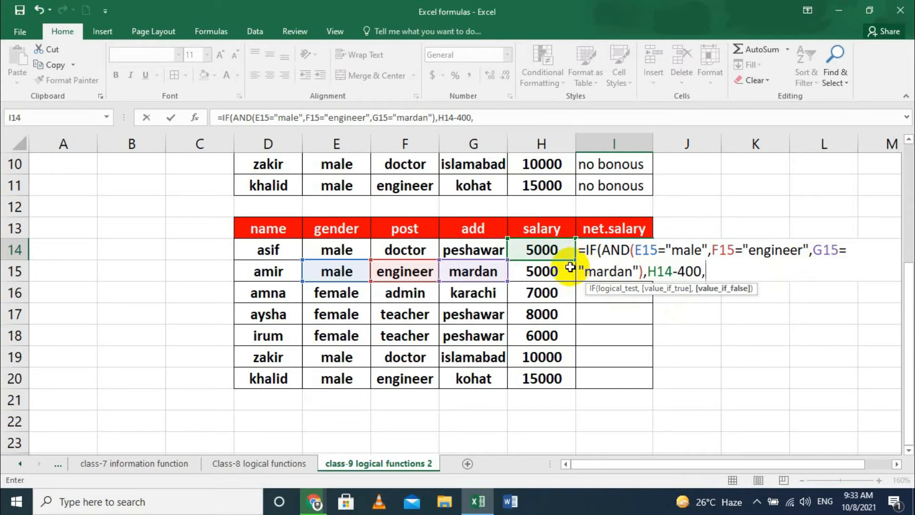
Complete the formula with "no ded." as the value when false, and fill I14 down to I20
{"action": "type", "text": "\"no ded."}
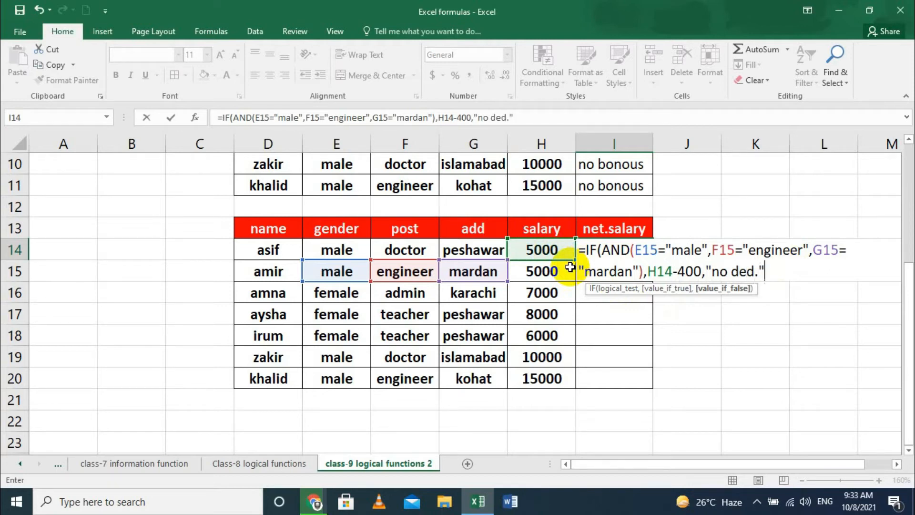
{"action": "key", "text": "Return"}
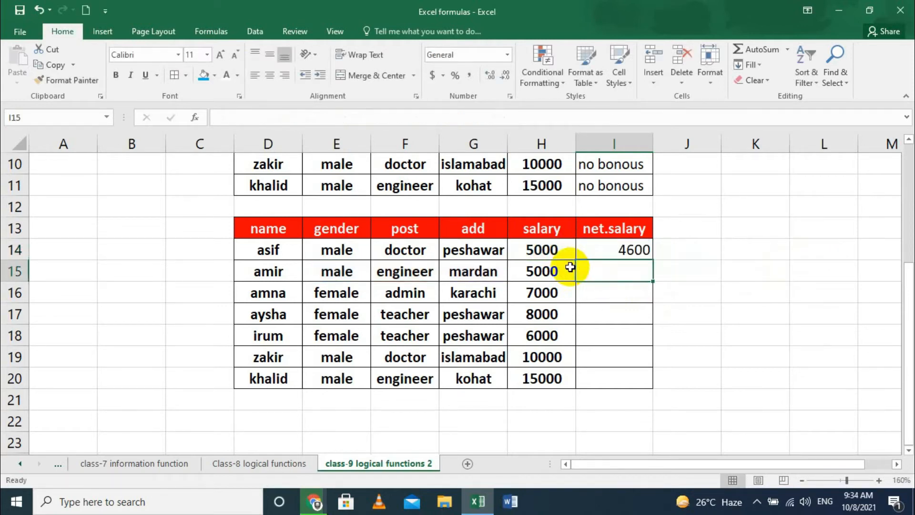
{"action": "left_click", "coordinate": [639, 251]}
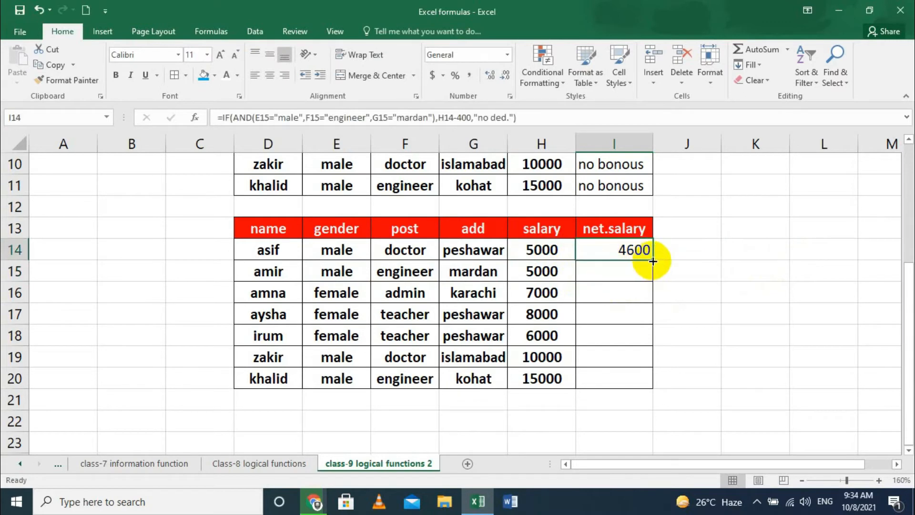
{"action": "double_click", "coordinate": [653, 261]}
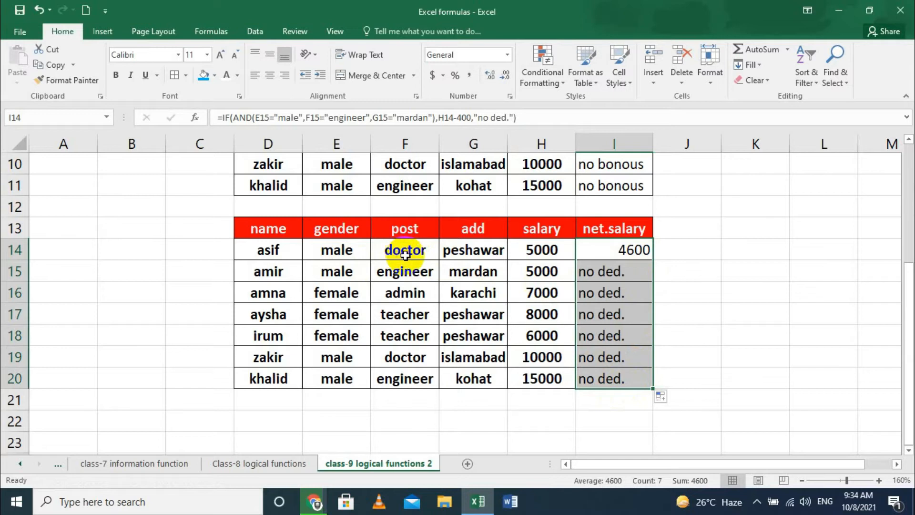
{"action": "double_click", "coordinate": [599, 250]}
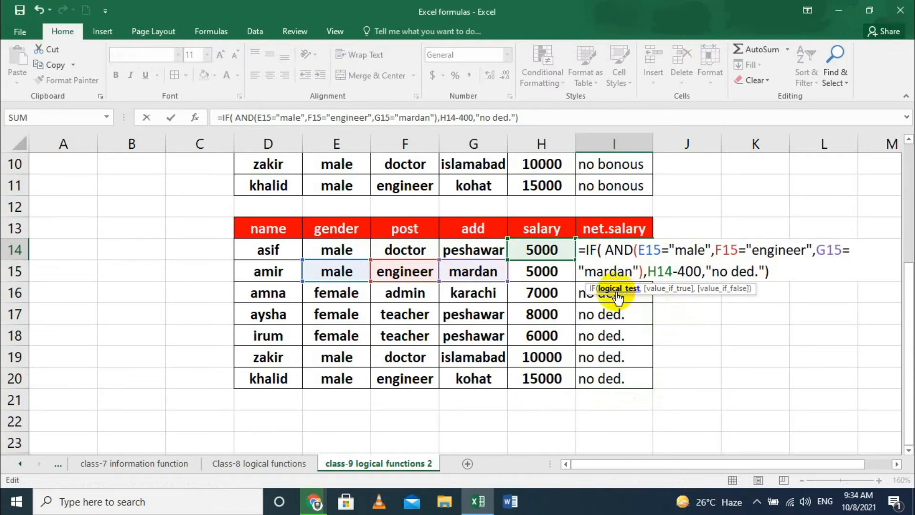
{"action": "key", "text": "BackSpace"}
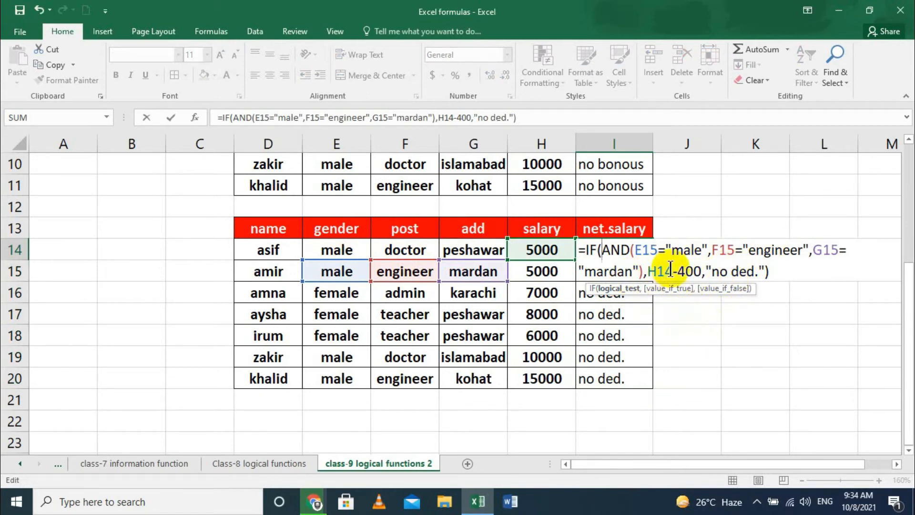
{"action": "left_click", "coordinate": [634, 358]}
{"action": "left_click", "coordinate": [613, 339]}
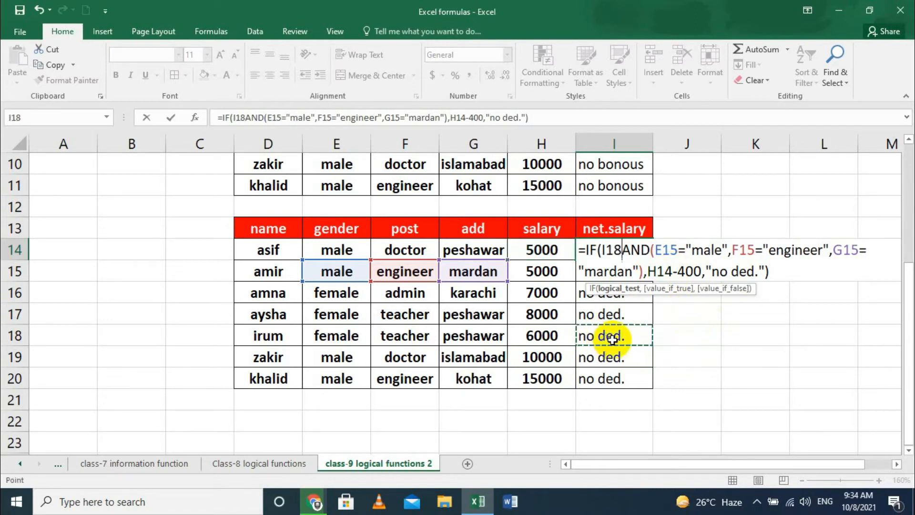
{"action": "left_click", "coordinate": [709, 316]}
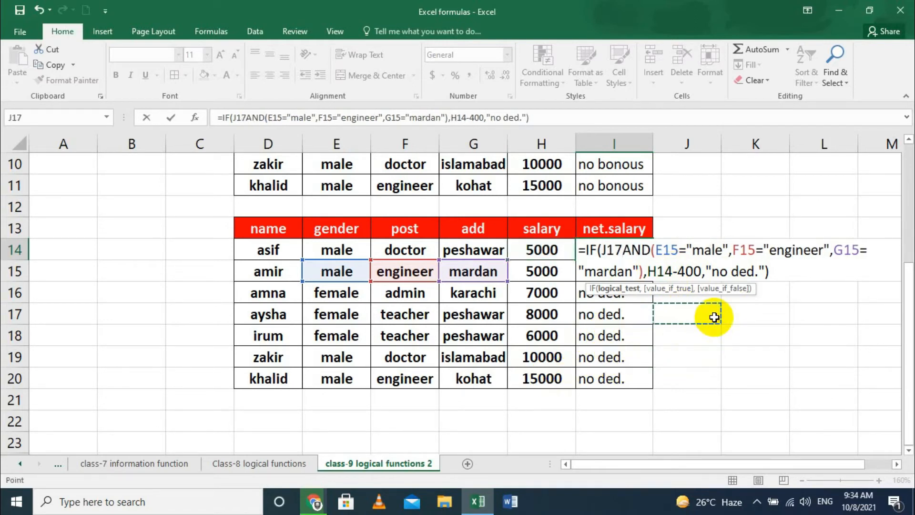
{"action": "key", "text": "ctrl+z"}
{"action": "key", "text": "ctrl+z"}
{"action": "key", "text": "ctrl+z"}
{"action": "key", "text": "ctrl+z"}
{"action": "key", "text": "ctrl+z"}
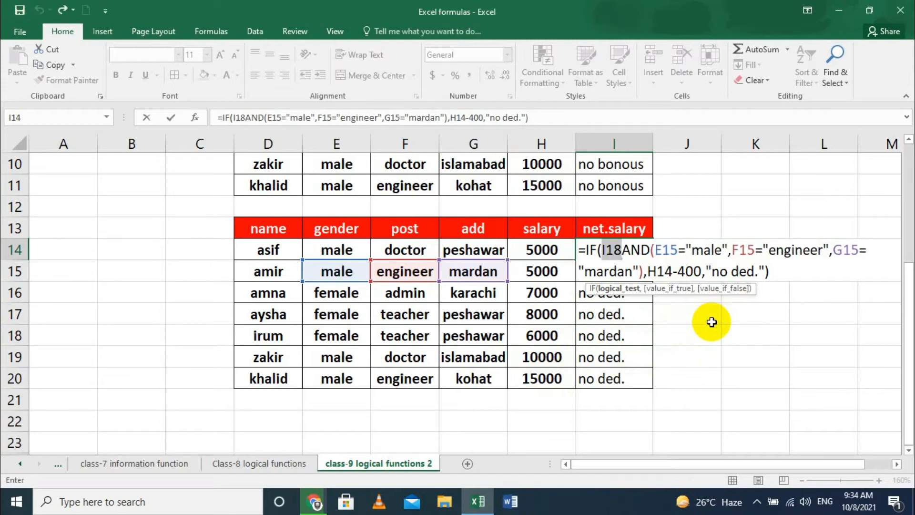
{"action": "key", "text": "Return"}
{"action": "key", "text": "ctrl+z"}
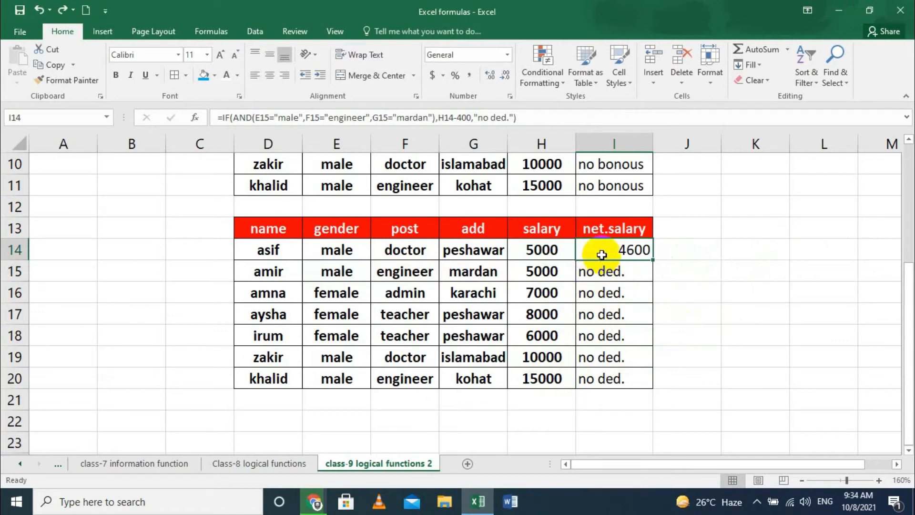
Examine the formulas in I15 and I14 and compare the cell references with row 14's gender cell
{"action": "left_click", "coordinate": [613, 272]}
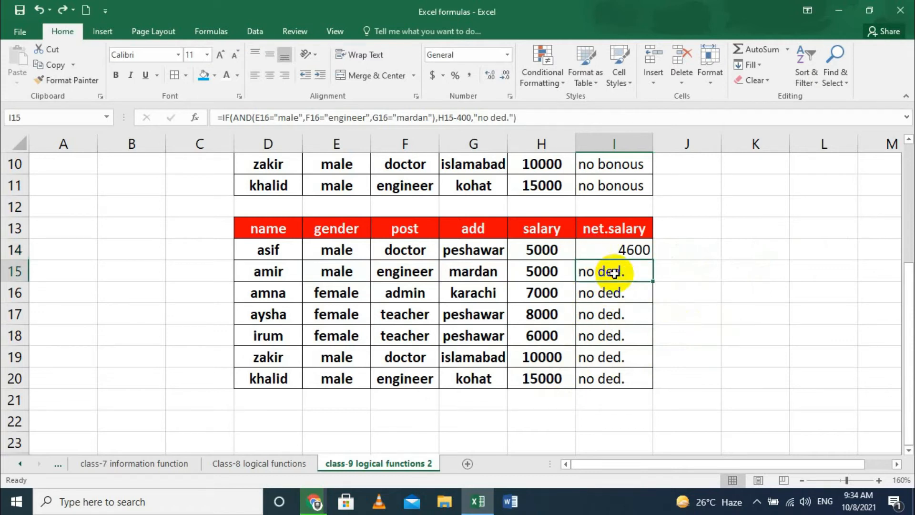
{"action": "double_click", "coordinate": [612, 249]}
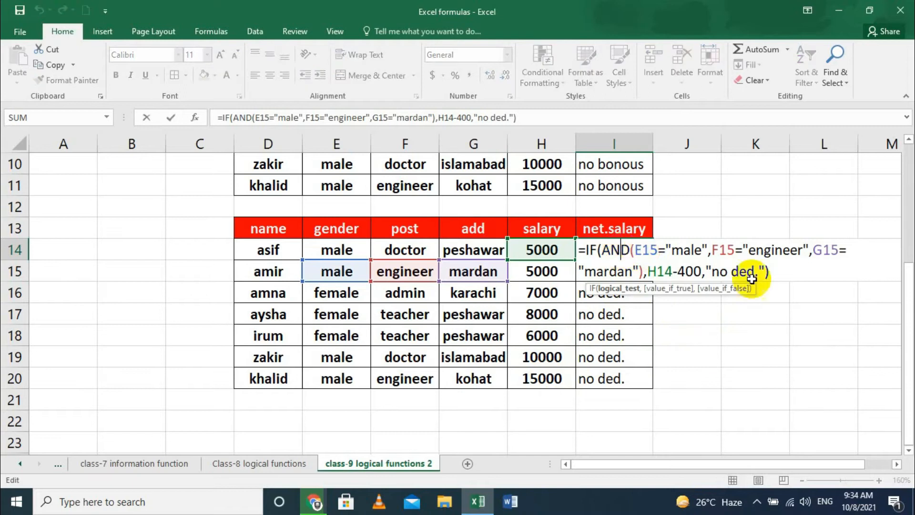
{"action": "key", "text": "Return"}
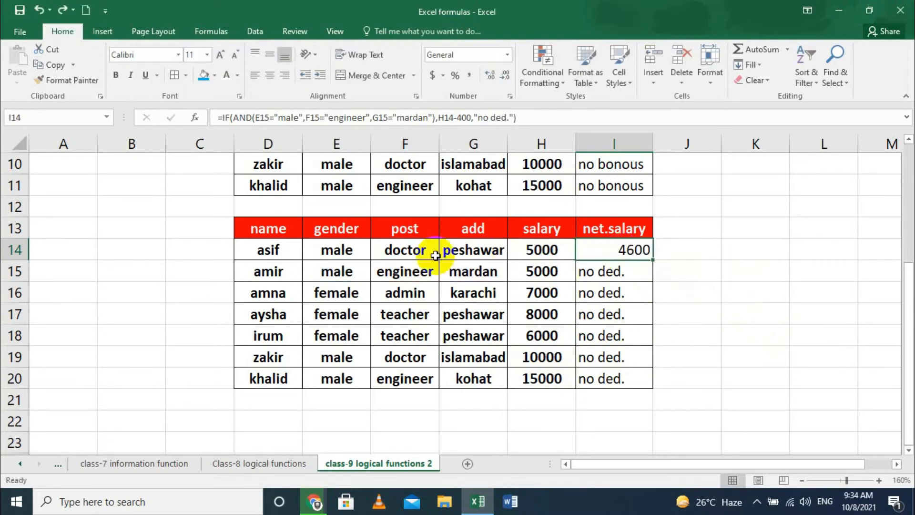
{"action": "left_click", "coordinate": [318, 249]}
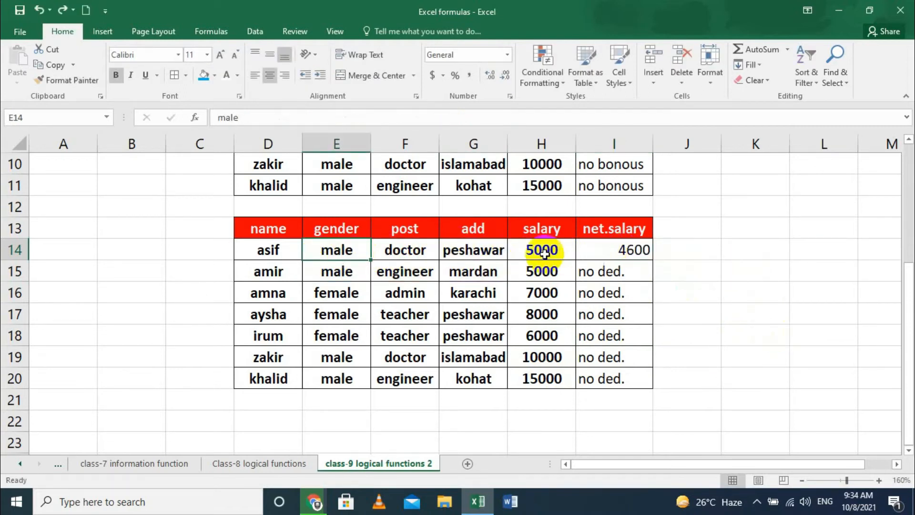
Clear the net salary formulas from cells I14 to I20 in the second table
{"action": "double_click", "coordinate": [590, 252]}
{"action": "key", "text": "Escape"}
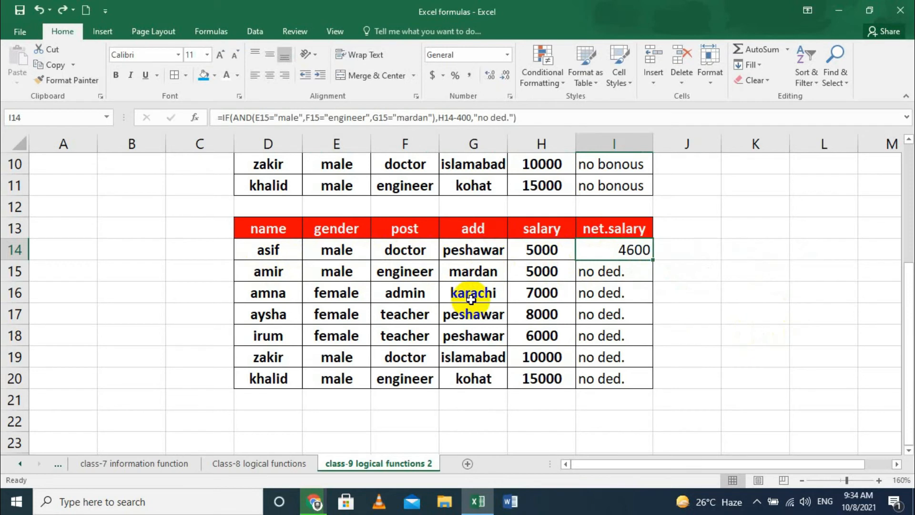
{"action": "left_click", "coordinate": [690, 337]}
{"action": "left_click_drag", "start_coordinate": [613, 256], "coordinate": [613, 370]}
{"action": "key", "text": "Delete"}
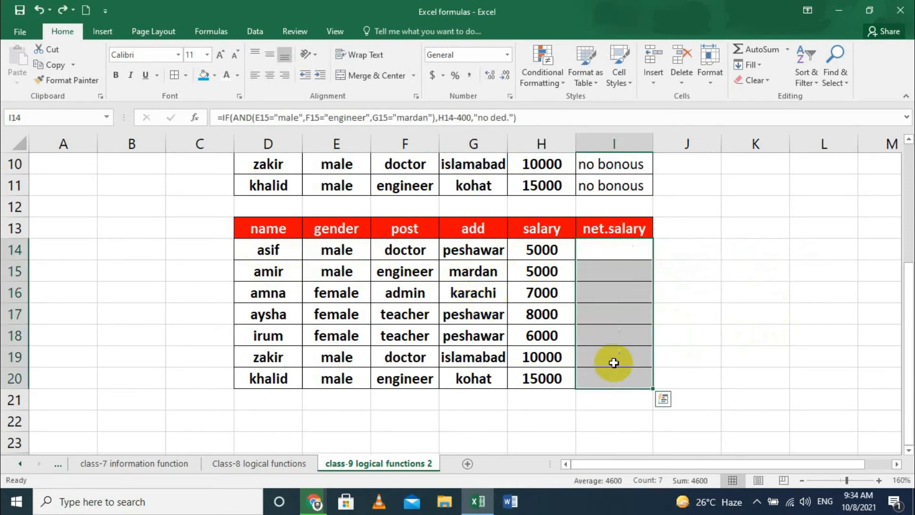
Start an IF formula in I14 with a nested AND function as its logical test
{"action": "left_click", "coordinate": [602, 251]}
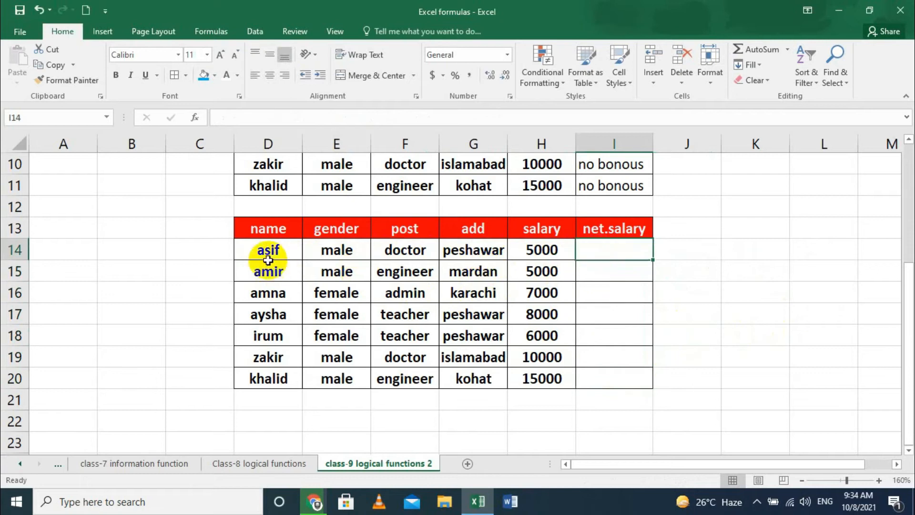
{"action": "left_click", "coordinate": [387, 223]}
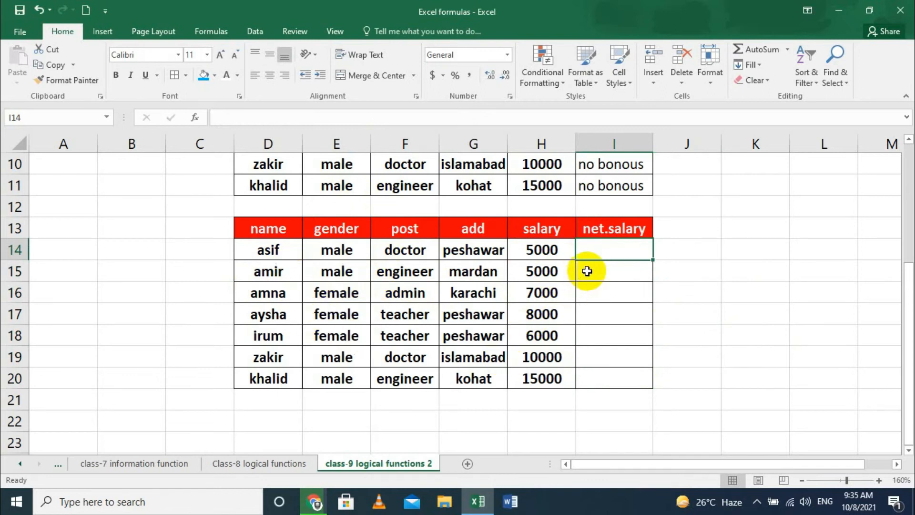
{"action": "left_click", "coordinate": [591, 253]}
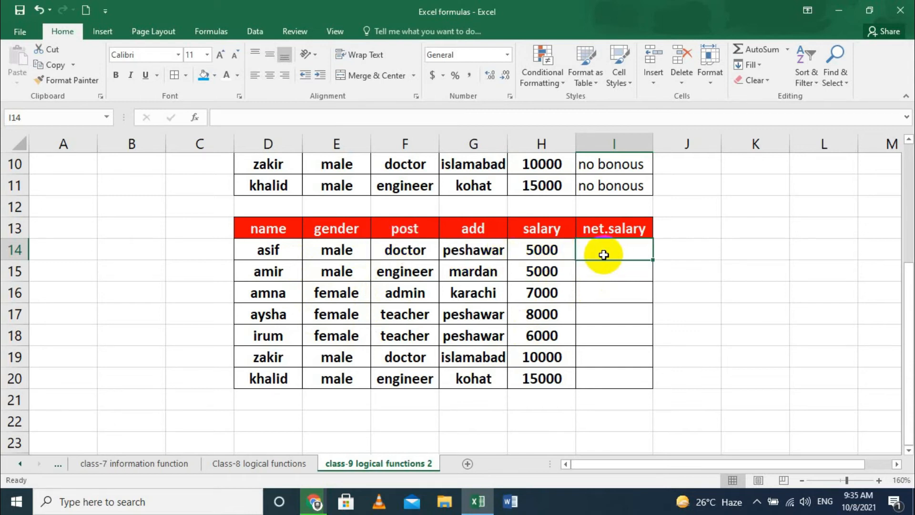
{"action": "type", "text": "=if"}
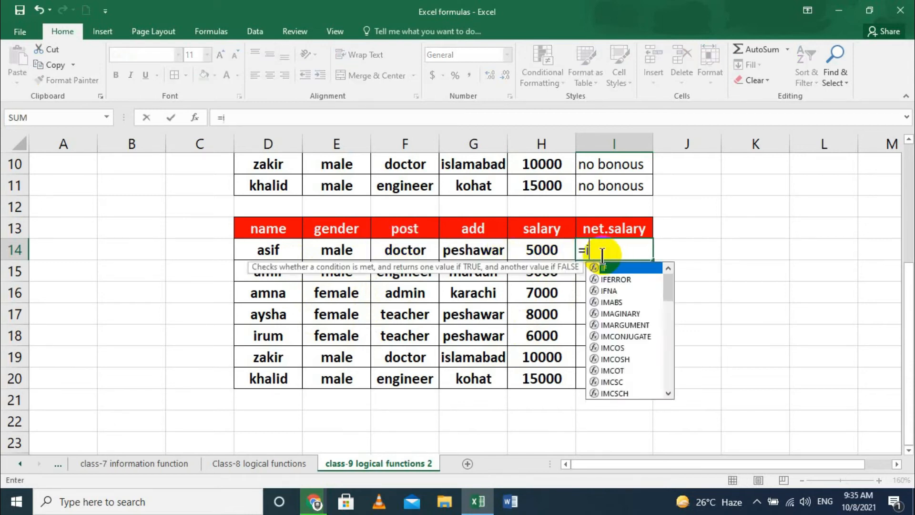
{"action": "double_click", "coordinate": [604, 267]}
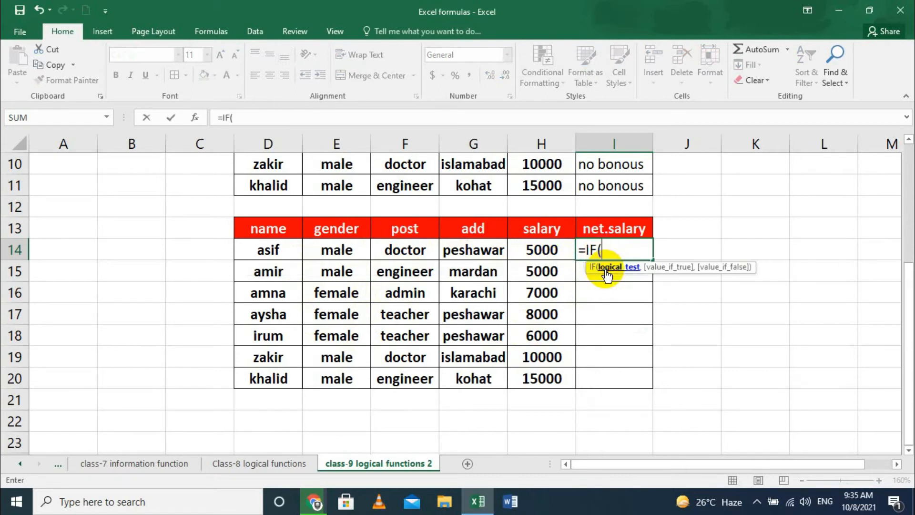
{"action": "type", "text": "and"}
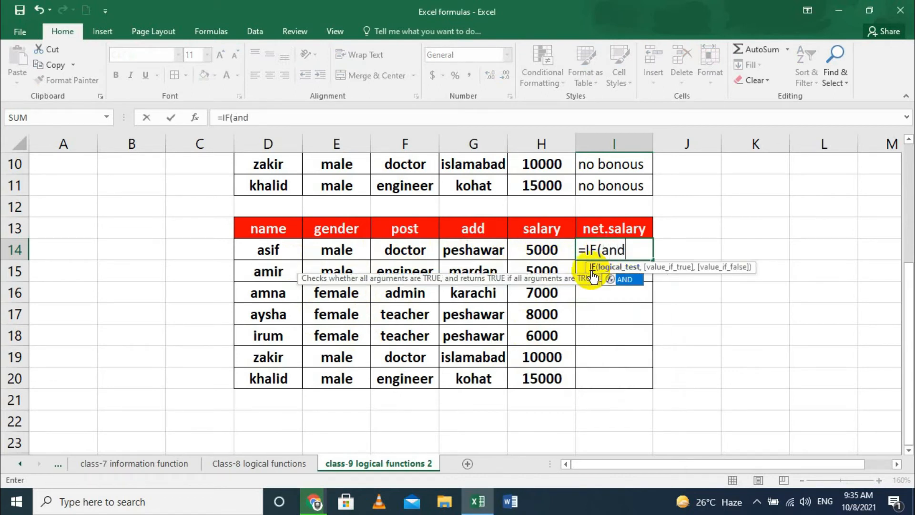
{"action": "double_click", "coordinate": [622, 278]}
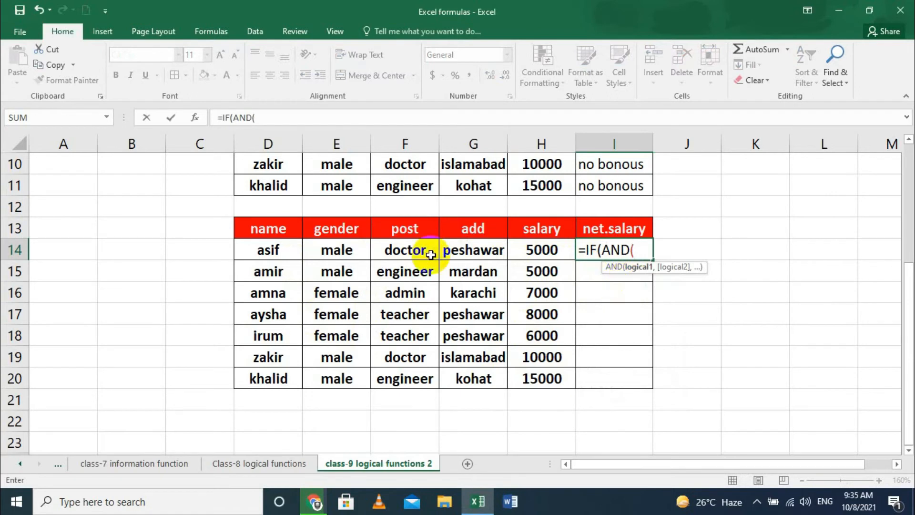
Enter E14="male" and F14="engineer" as the first two conditions of the AND function
{"action": "left_click", "coordinate": [348, 253]}
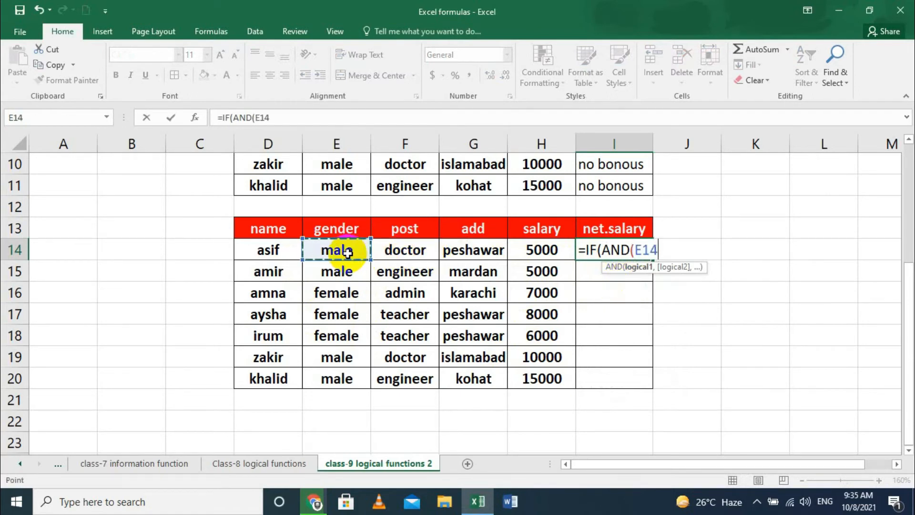
{"action": "type", "text": ","}
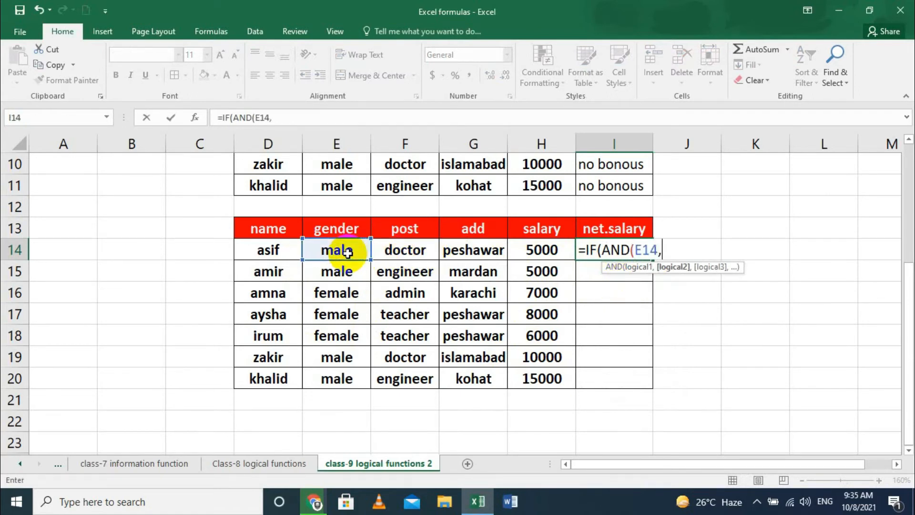
{"action": "key", "text": "BackSpace"}
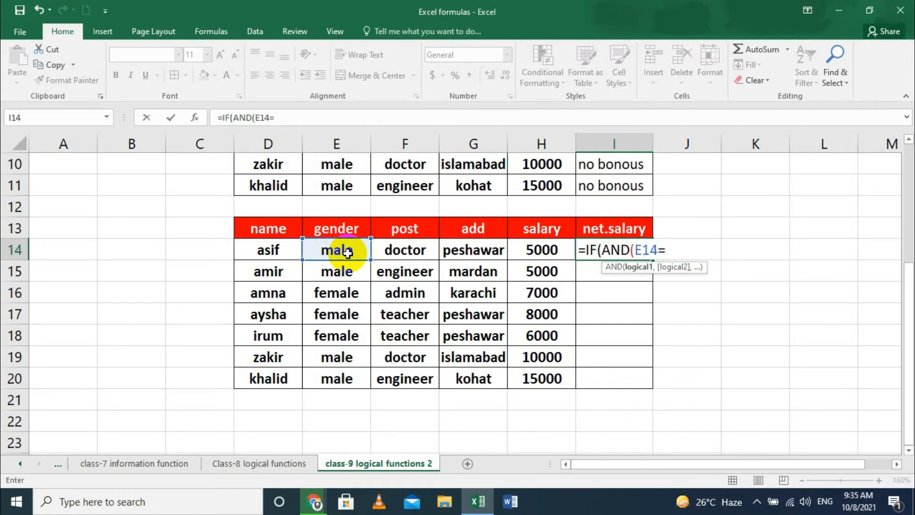
{"action": "type", "text": "=\"male"}
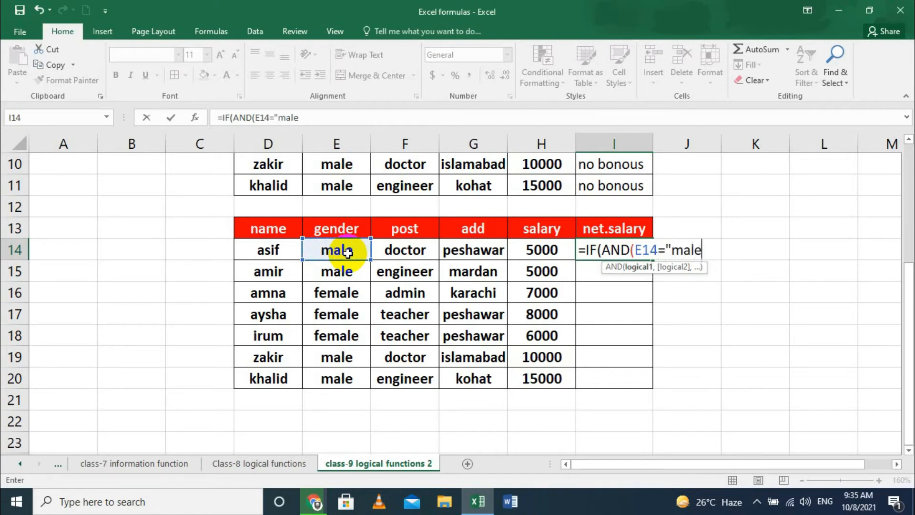
{"action": "type", "text": "\","}
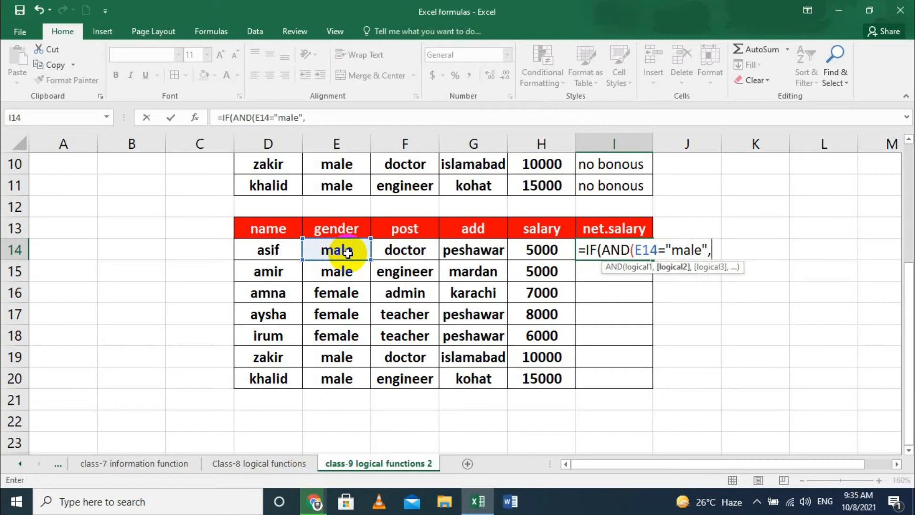
{"action": "left_click", "coordinate": [396, 251]}
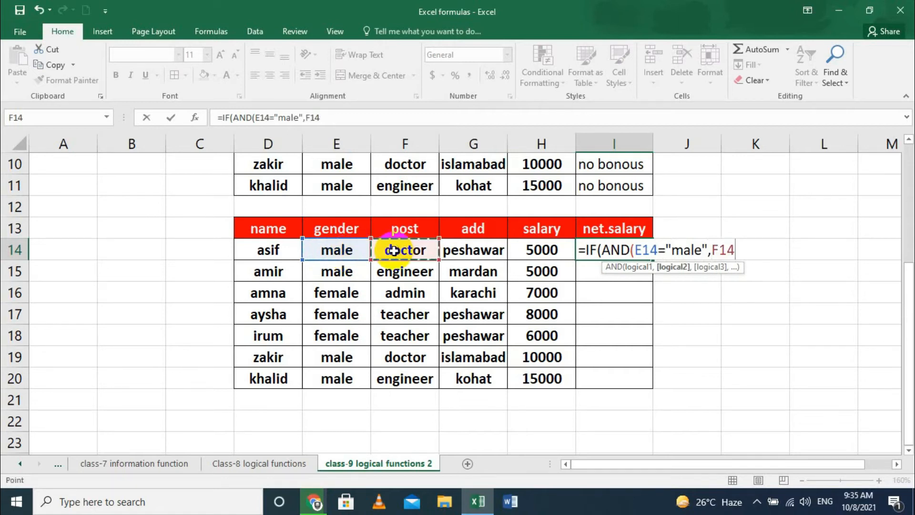
{"action": "type", "text": "=\"engineer\""}
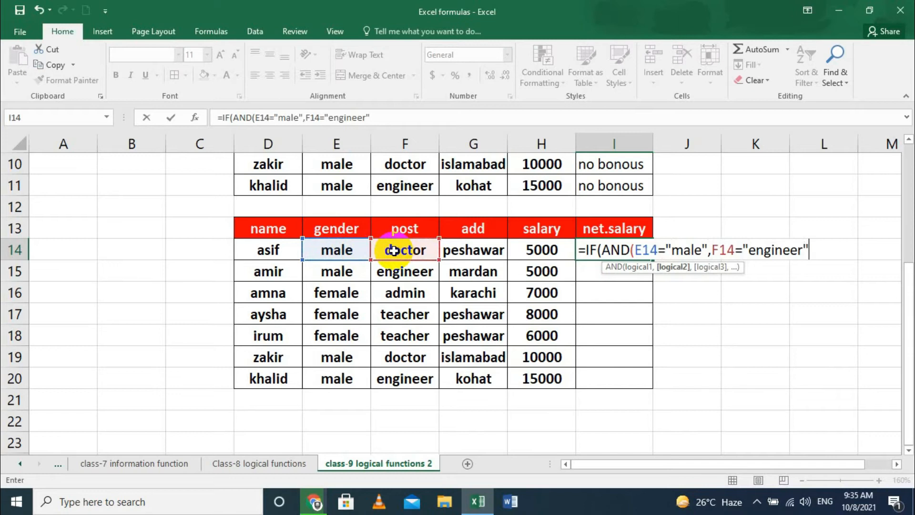
{"action": "type", "text": ","}
Add G14="mardan" as the third condition and close the AND function
{"action": "left_click", "coordinate": [464, 252]}
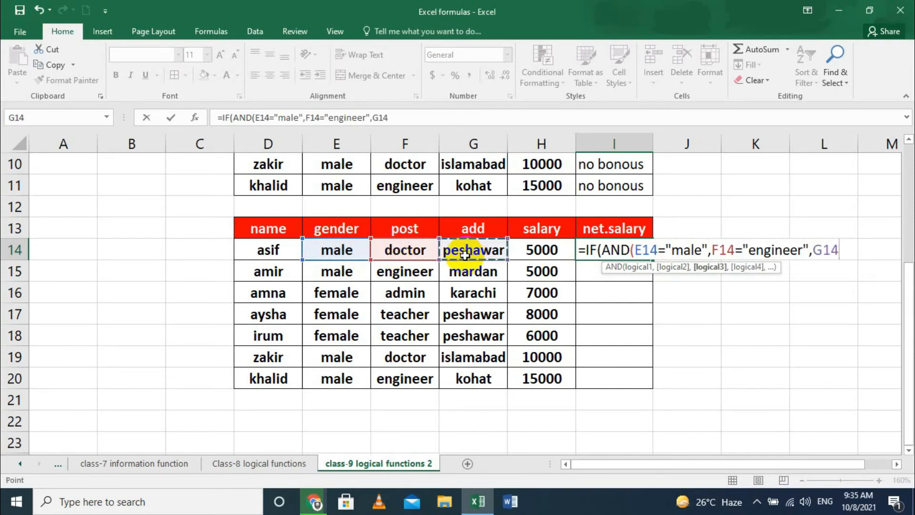
{"action": "type", "text": "="}
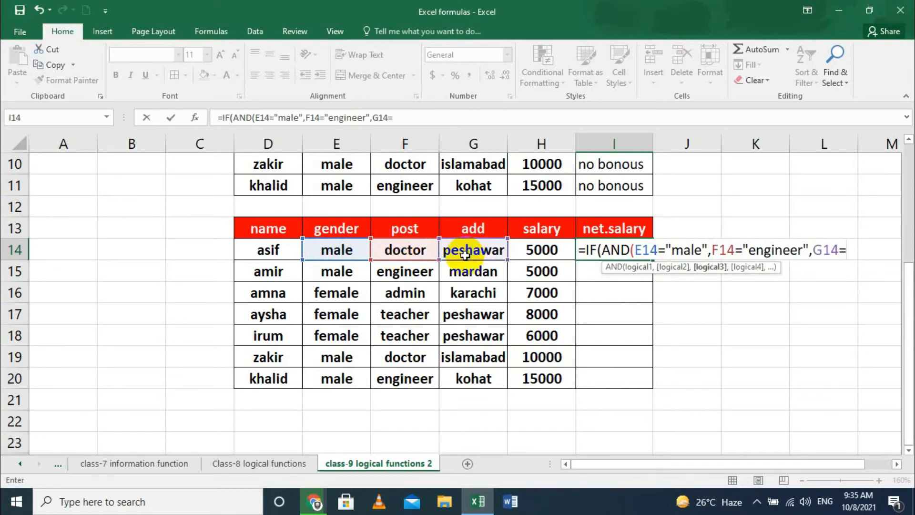
{"action": "type", "text": "mardan\""}
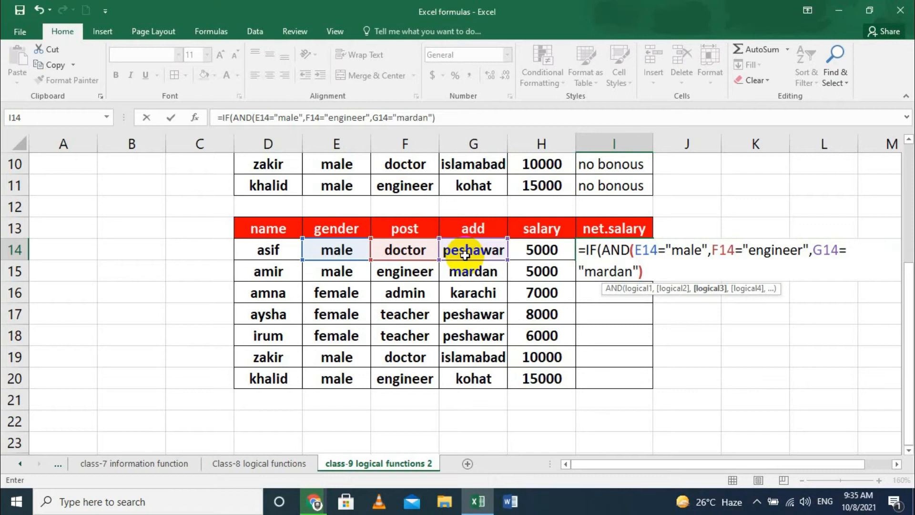
{"action": "type", "text": ")"}
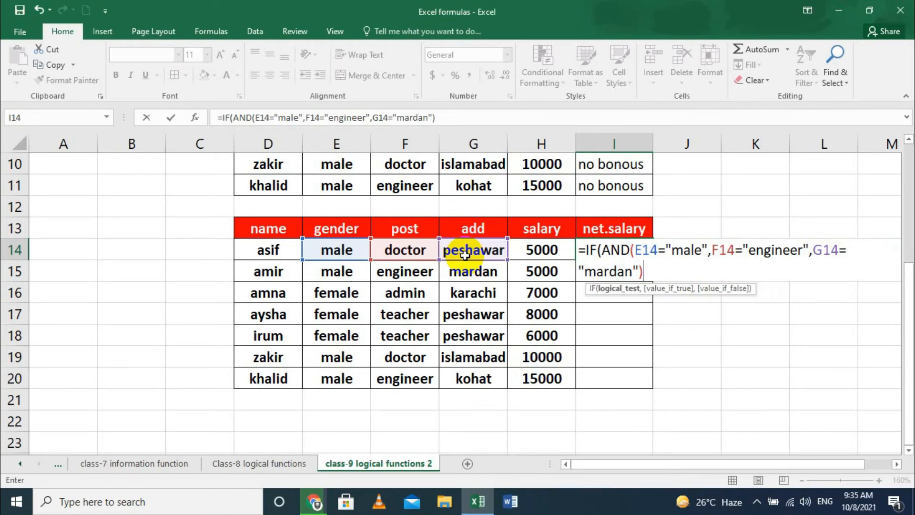
{"action": "key", "text": "BackSpace"}
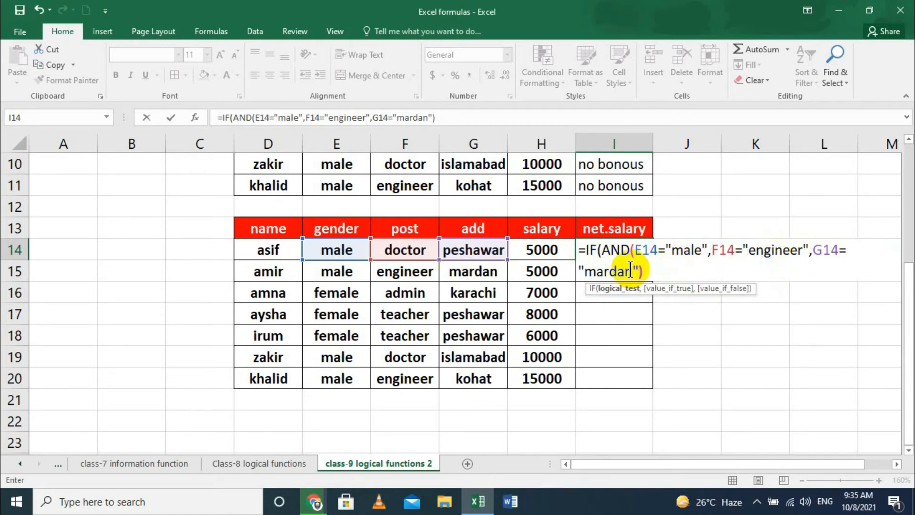
Enter H14-400 as the IF function's value when the test is true
{"action": "type", "text": ","}
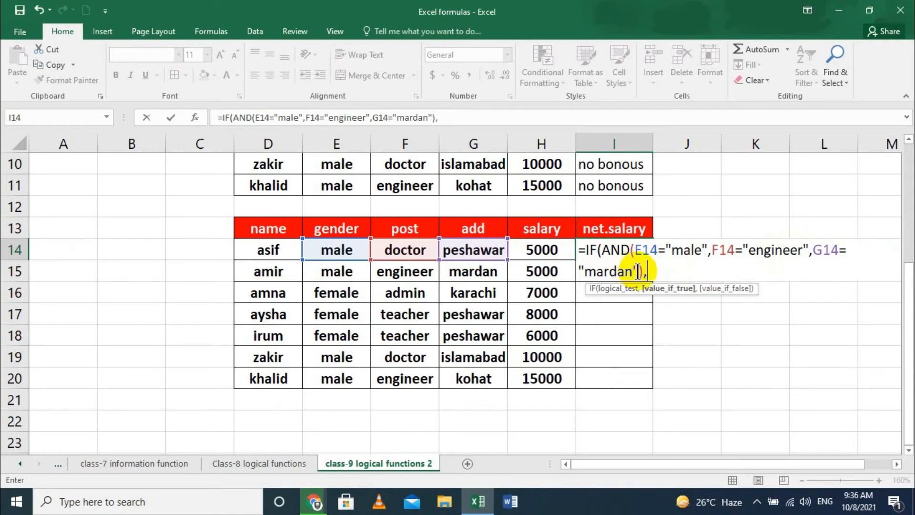
{"action": "left_click", "coordinate": [534, 249]}
{"action": "type", "text": "-400"}
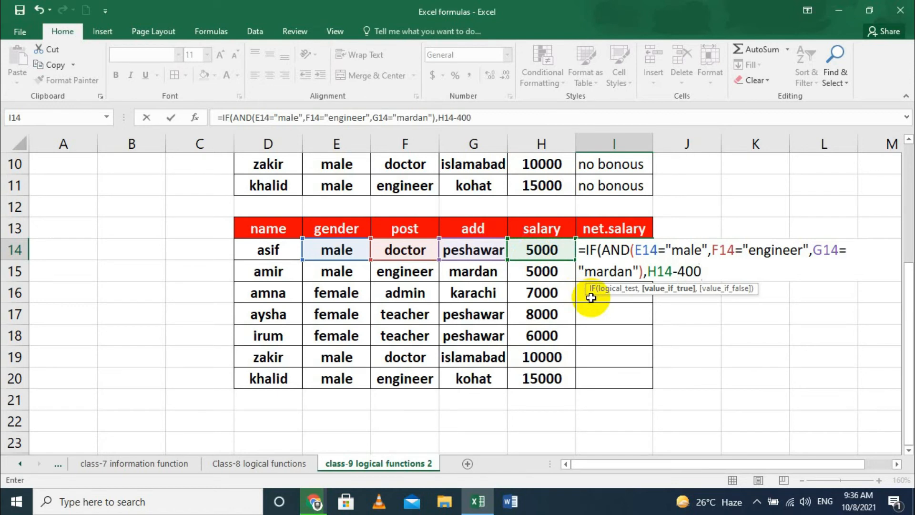
Complete the formula with "no ded" as the value when false, and fill I14 down to I20
{"action": "type", "text": ","}
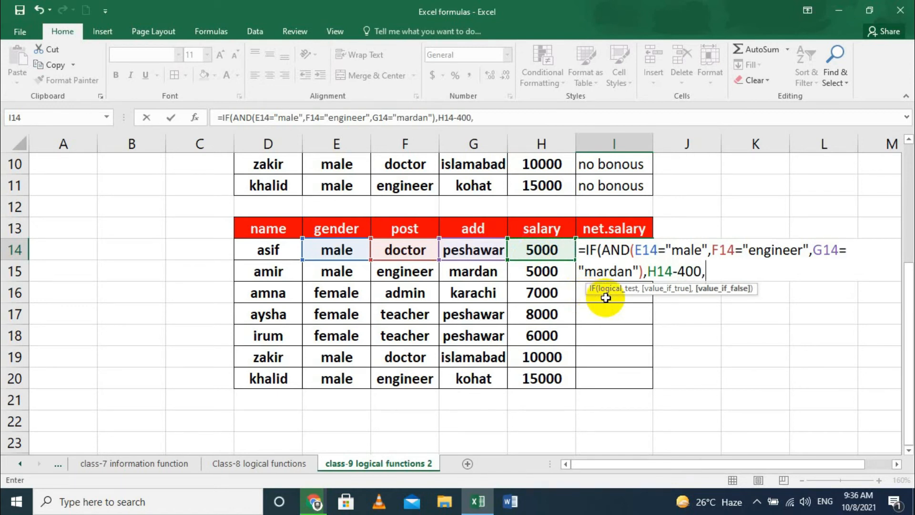
{"action": "type", "text": "\"no dede"}
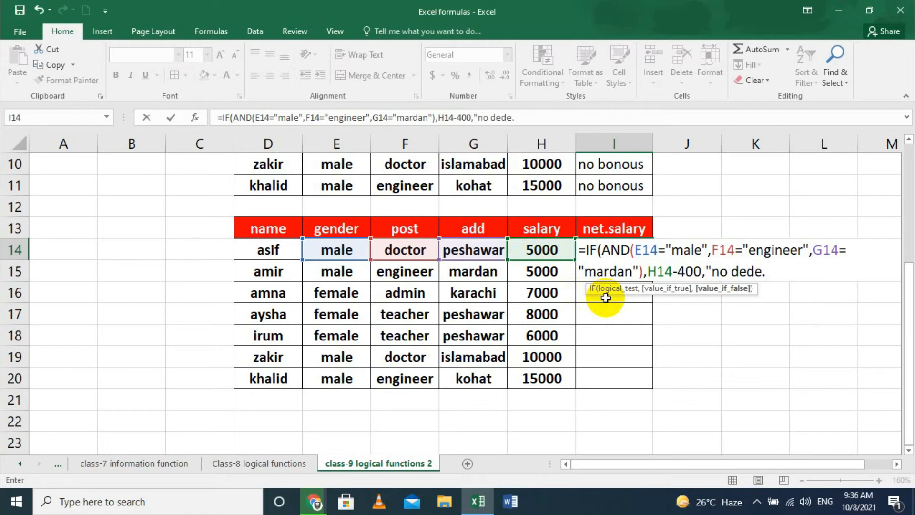
{"action": "key", "text": "BackSpace"}
{"action": "type", "text": ")"}
{"action": "key", "text": "Return"}
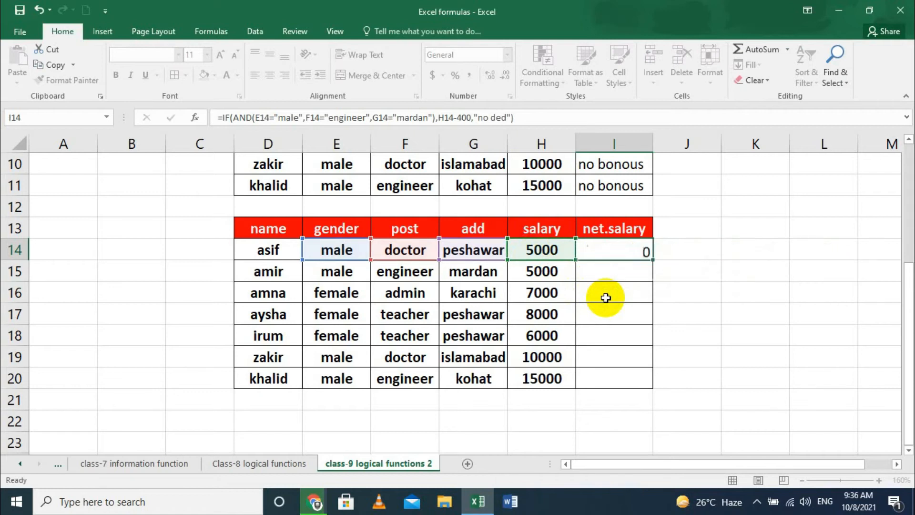
{"action": "left_click", "coordinate": [616, 253]}
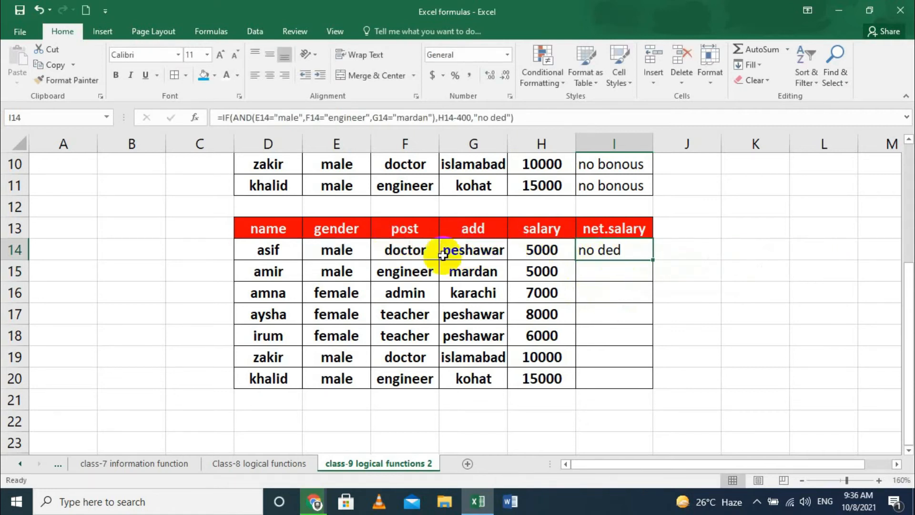
{"action": "double_click", "coordinate": [659, 259]}
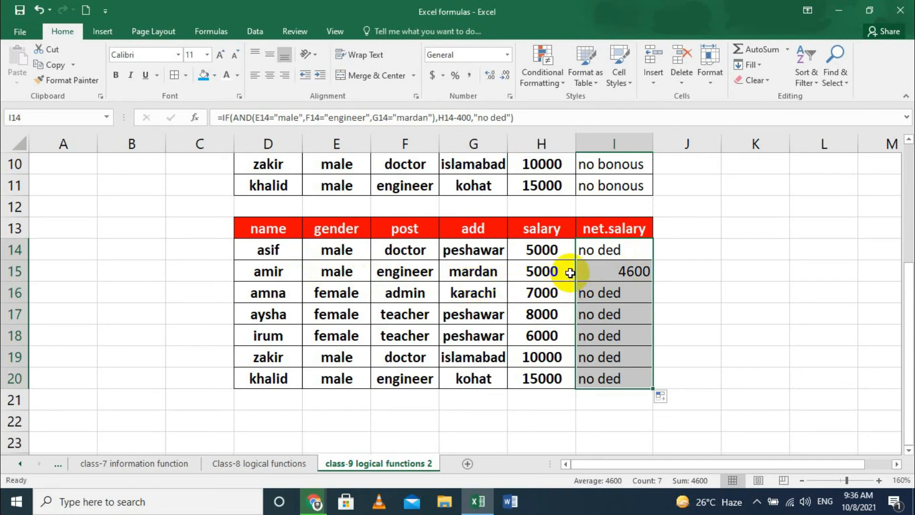
Copy the first salary table, D4 to I11, and paste it below the second table starting at D22
{"action": "scroll", "coordinate": [543, 281], "scroll_direction": "down", "scroll_amount": 3}
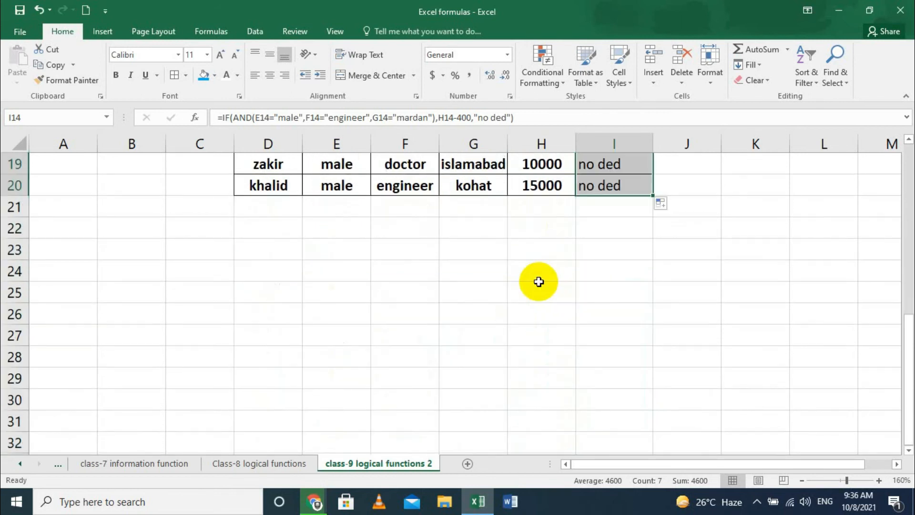
{"action": "scroll", "coordinate": [539, 281], "scroll_direction": "up", "scroll_amount": 6}
{"action": "left_click_drag", "start_coordinate": [249, 227], "coordinate": [644, 378]}
{"action": "left_click", "coordinate": [52, 65]}
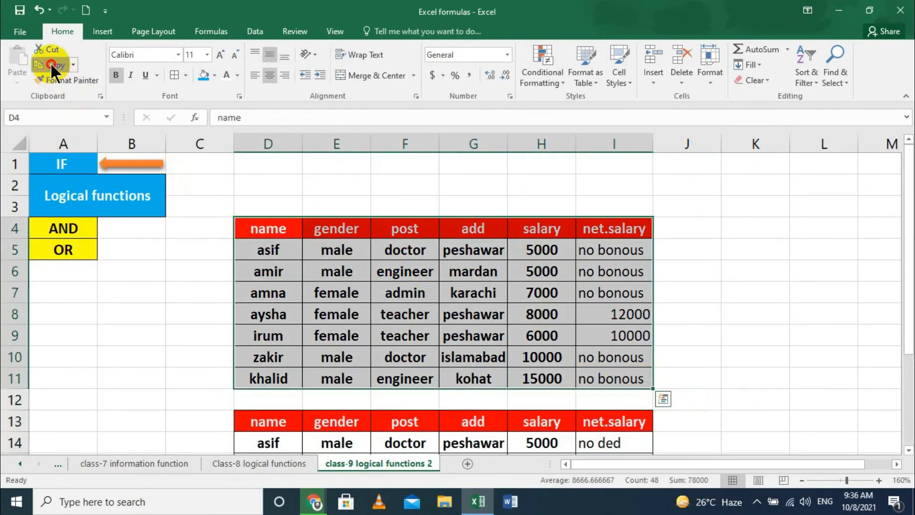
{"action": "scroll", "coordinate": [302, 306], "scroll_direction": "down", "scroll_amount": 4}
{"action": "left_click", "coordinate": [285, 358]}
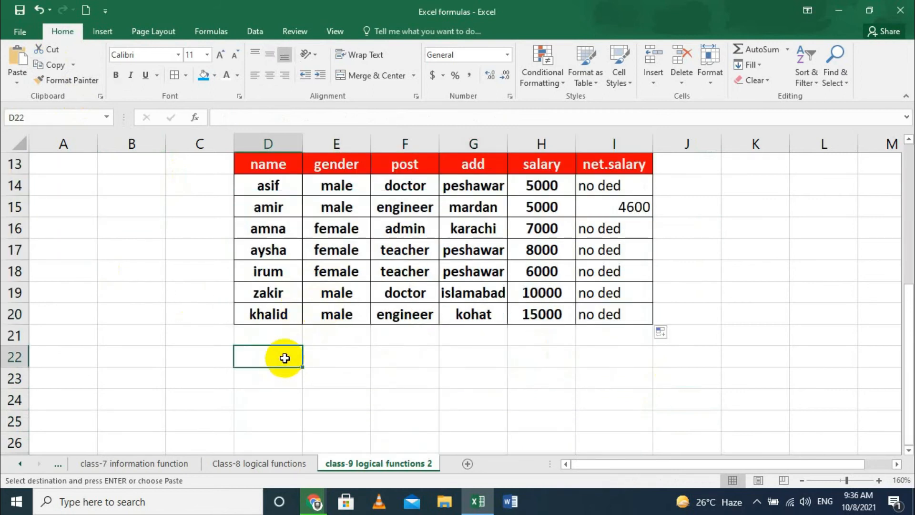
{"action": "left_click", "coordinate": [17, 58]}
{"action": "scroll", "coordinate": [291, 297], "scroll_direction": "down", "scroll_amount": 2}
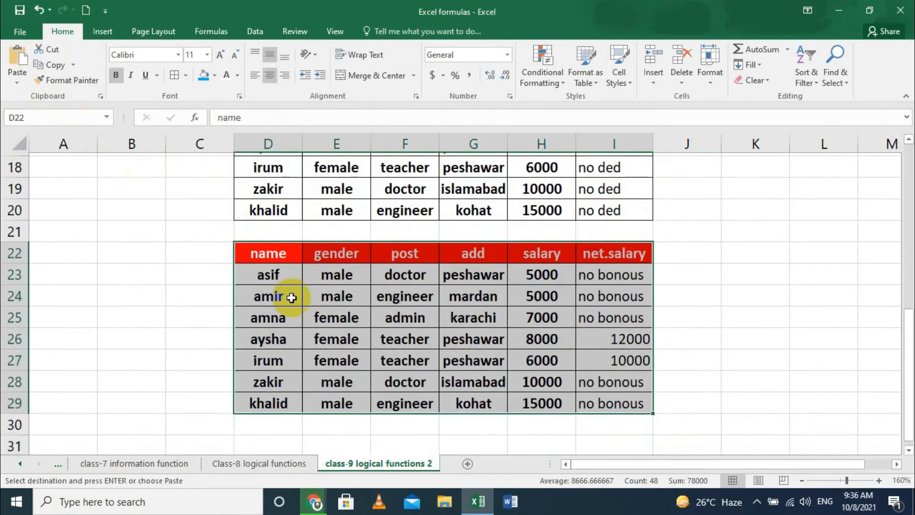
Clear the net salary cells I23 to I29 in the third table and select I23
{"action": "scroll", "coordinate": [291, 297], "scroll_direction": "down", "scroll_amount": 1}
{"action": "left_click", "coordinate": [626, 312]}
{"action": "left_click_drag", "start_coordinate": [614, 185], "coordinate": [613, 315]}
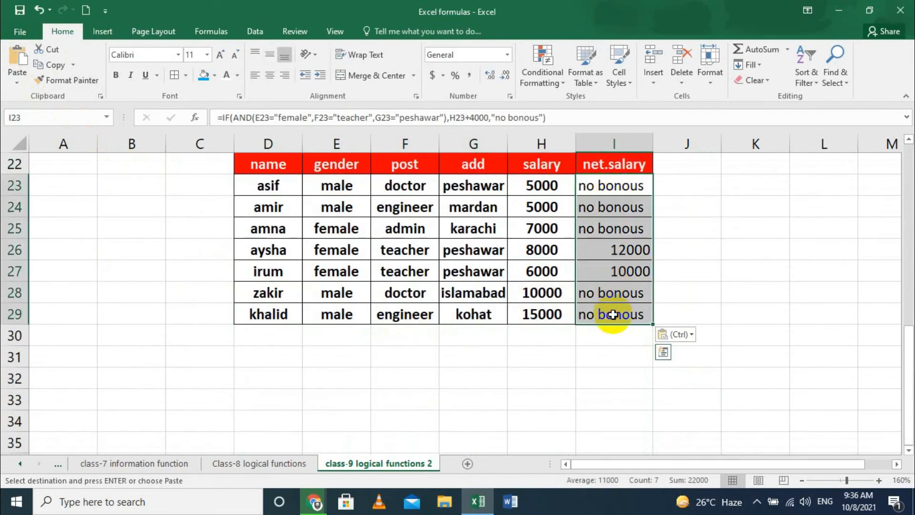
{"action": "key", "text": "Delete"}
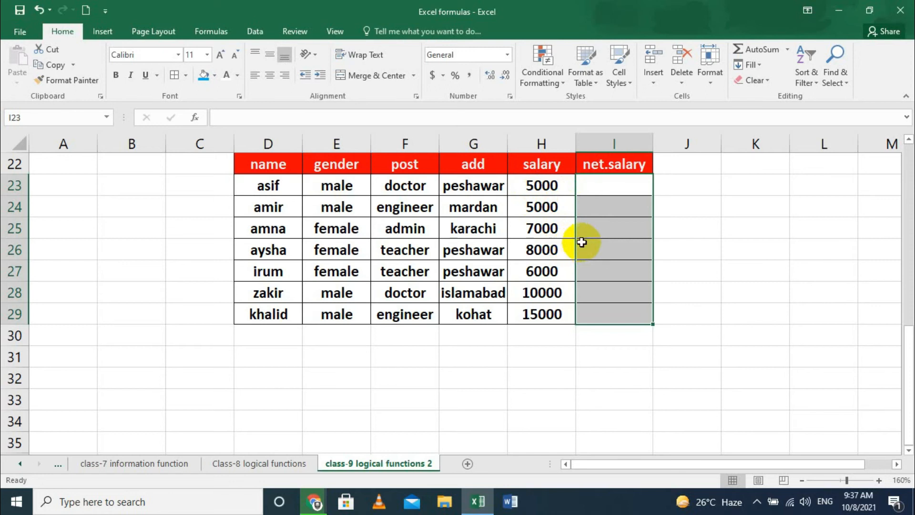
{"action": "left_click", "coordinate": [591, 188]}
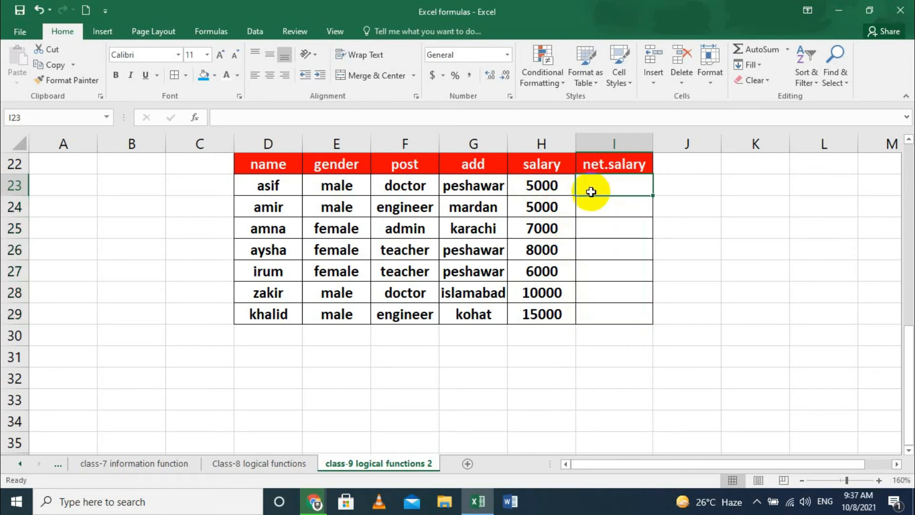
Start an IF formula in I23 with a nested OR function whose first condition is E23="male"
{"action": "type", "text": "=if"}
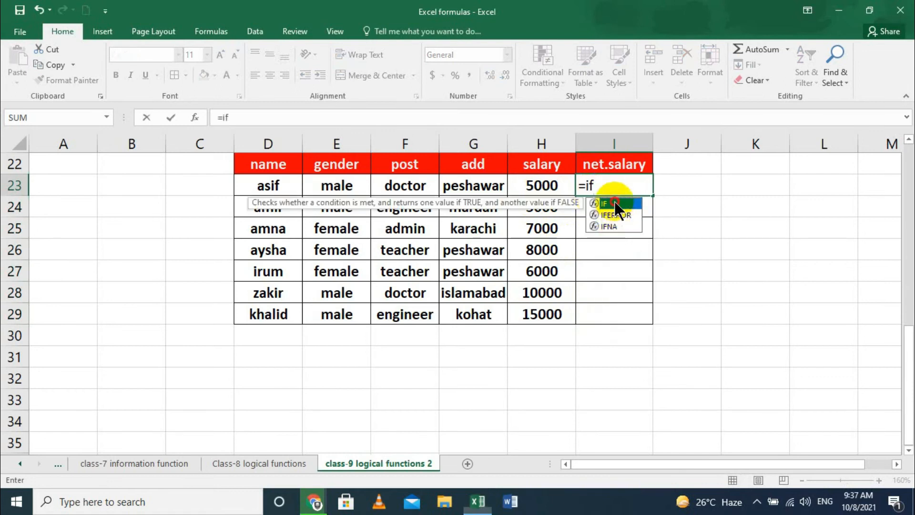
{"action": "double_click", "coordinate": [613, 203]}
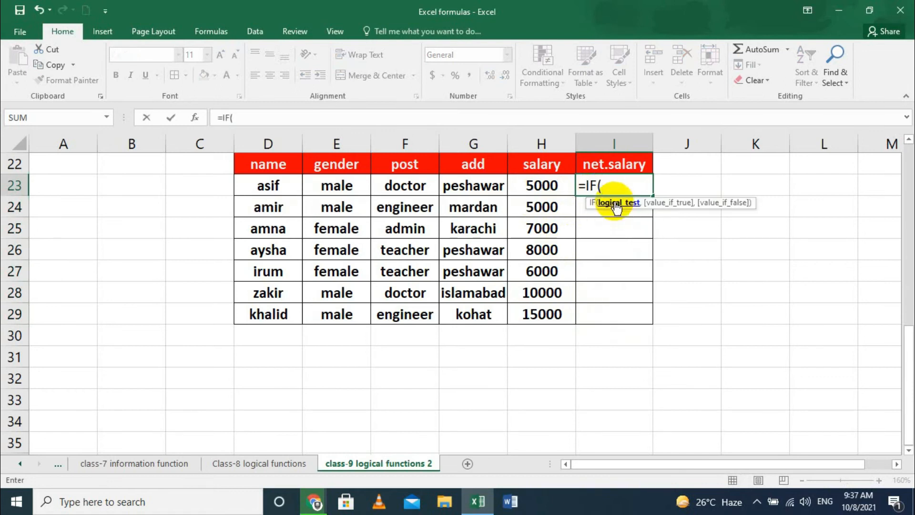
{"action": "type", "text": "or"}
{"action": "double_click", "coordinate": [630, 213]}
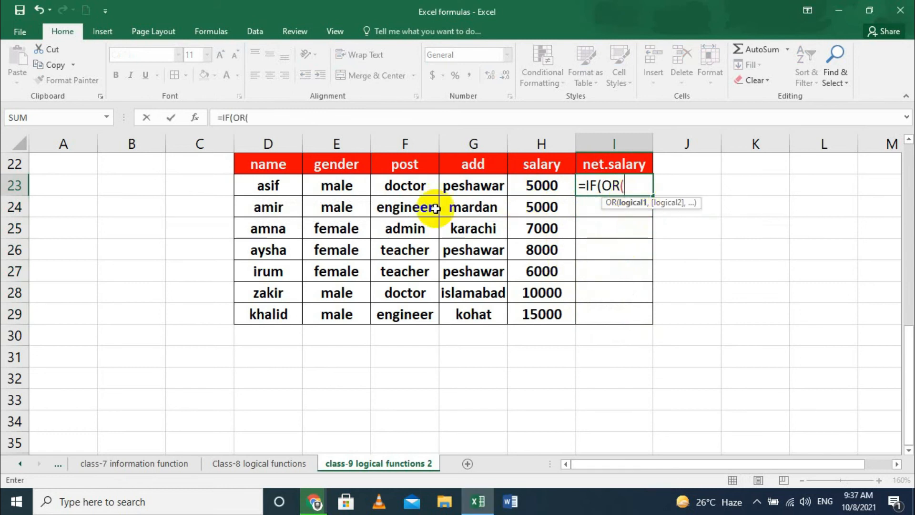
{"action": "left_click", "coordinate": [333, 193]}
{"action": "type", "text": "="}
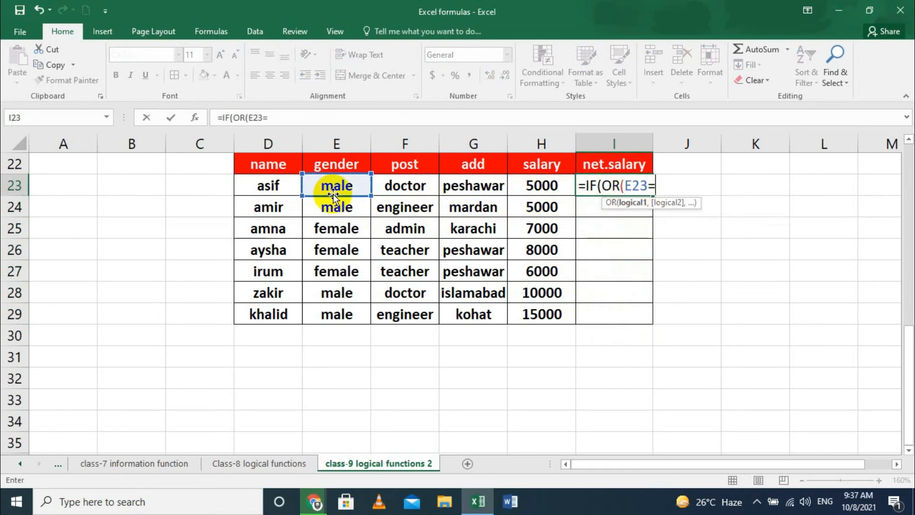
{"action": "type", "text": "\"male\""}
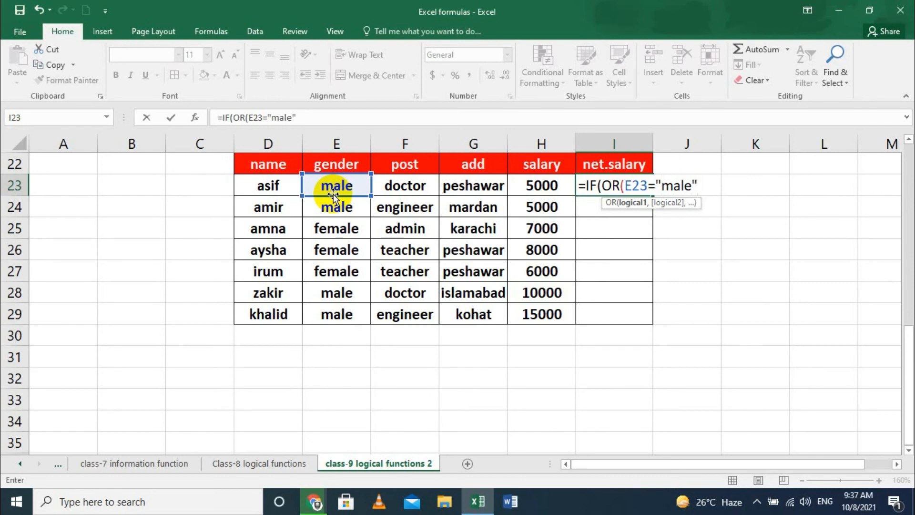
Add F23="doctor" as the second condition of the OR function
{"action": "type", "text": ","}
{"action": "left_click", "coordinate": [384, 193]}
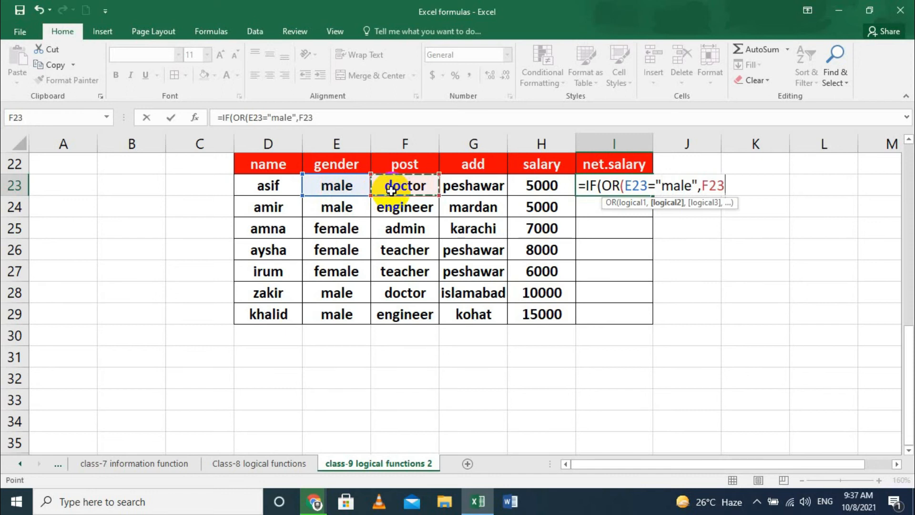
{"action": "type", "text": "doctor"}
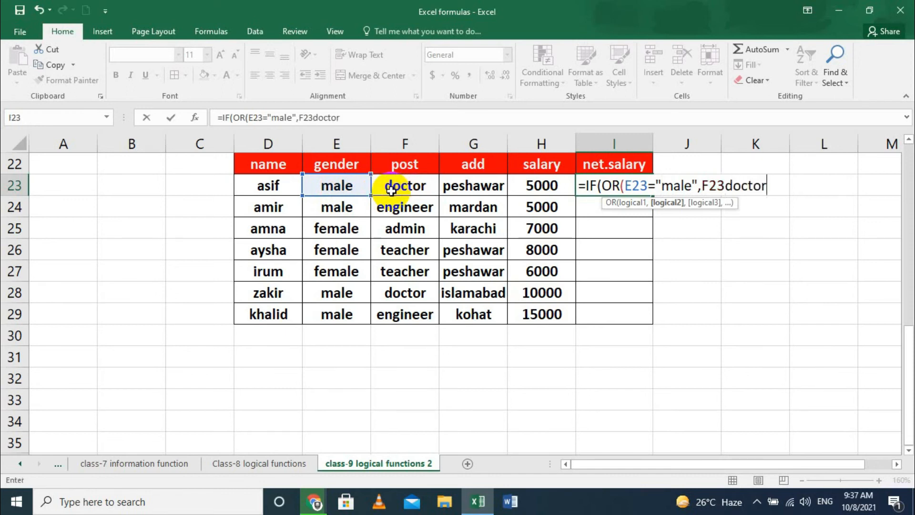
{"action": "key", "text": "BackSpace"}
{"action": "key", "text": "BackSpace"}
{"action": "key", "text": "BackSpace"}
{"action": "key", "text": "BackSpace"}
{"action": "key", "text": "BackSpace"}
{"action": "key", "text": "BackSpace"}
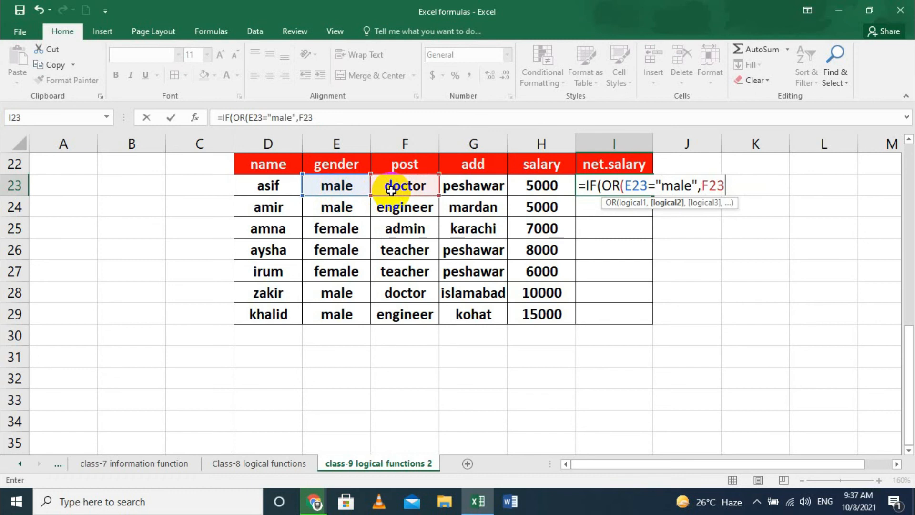
{"action": "type", "text": "doctor\","}
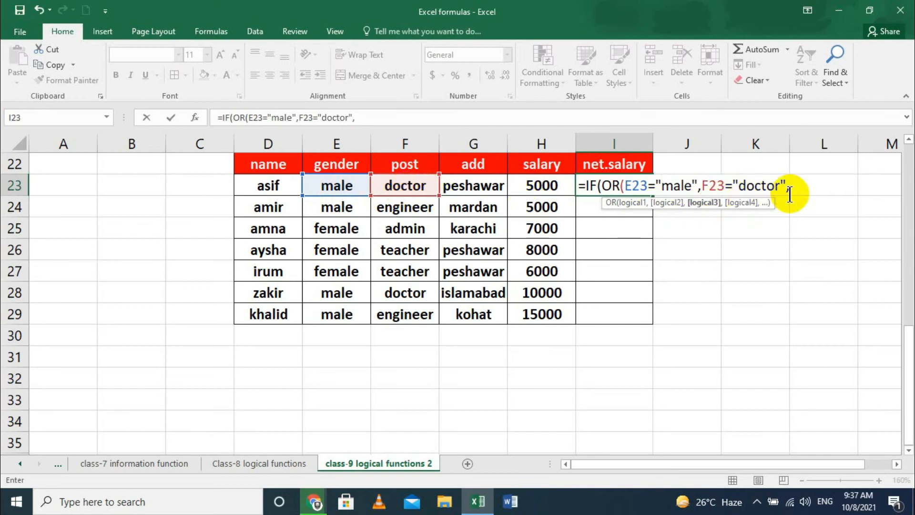
Add G23="karachi" as the third condition and close the OR function
{"action": "left_click", "coordinate": [469, 185]}
{"action": "type", "text": "=\"karachi"}
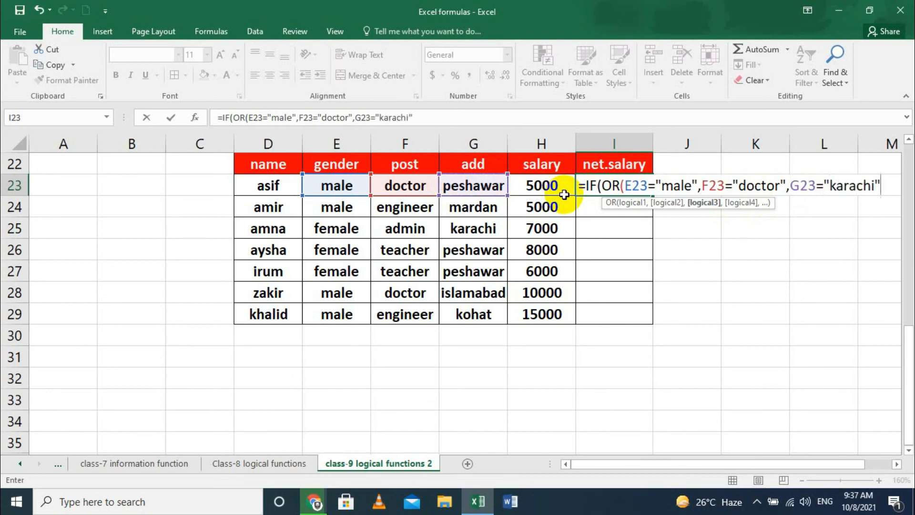
{"action": "type", "text": "\"),"}
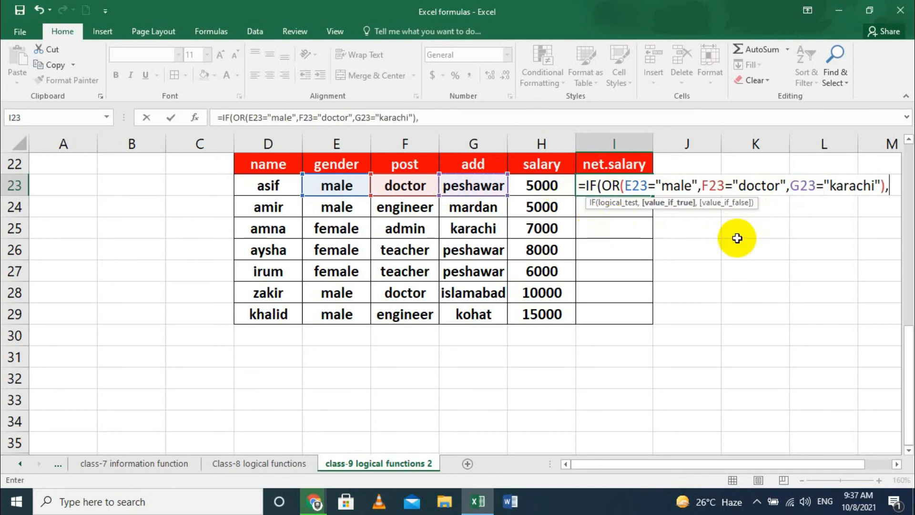
Enter H23+2000 as the IF function's value when any of the conditions is true
{"action": "left_click", "coordinate": [531, 188]}
{"action": "type", "text": "+2000"}
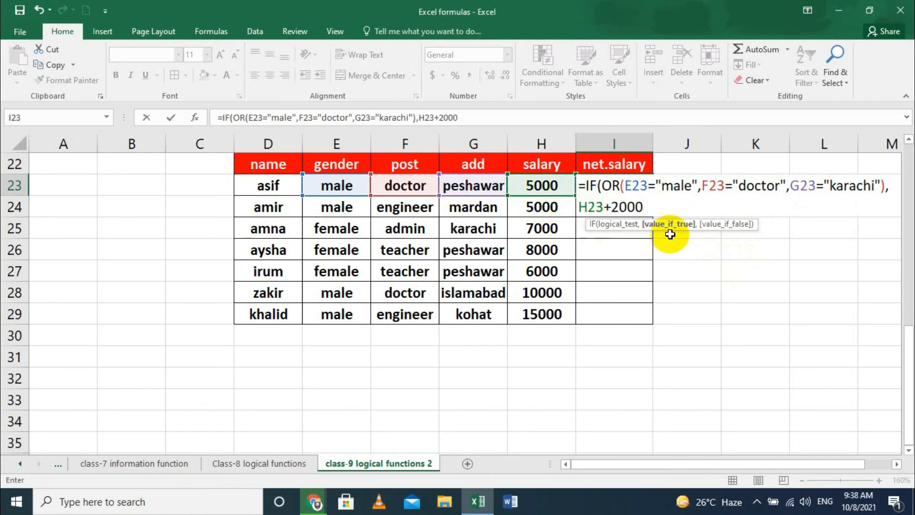
{"action": "type", "text": ","}
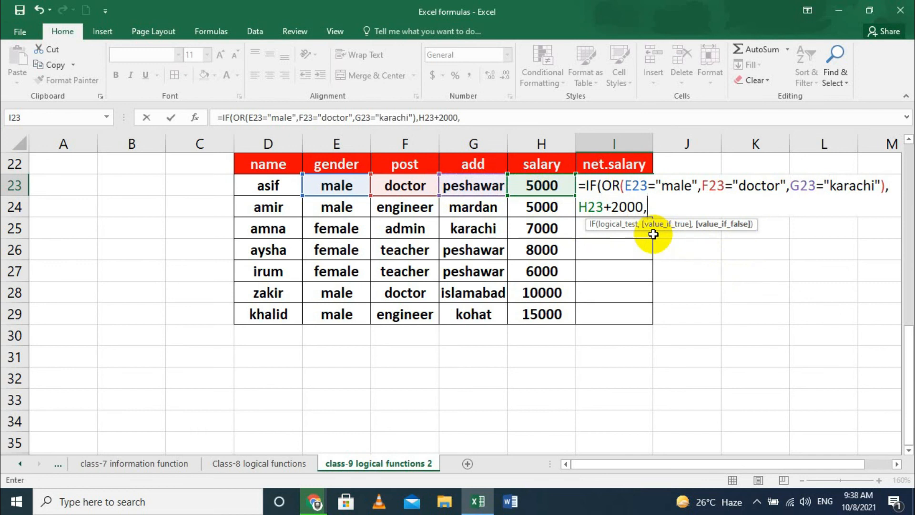
Complete the formula with "no bonous" as the value when false, and fill I23 down to I29
{"action": "type", "text": "\"no bonu"}
{"action": "key", "text": "BackSpace"}
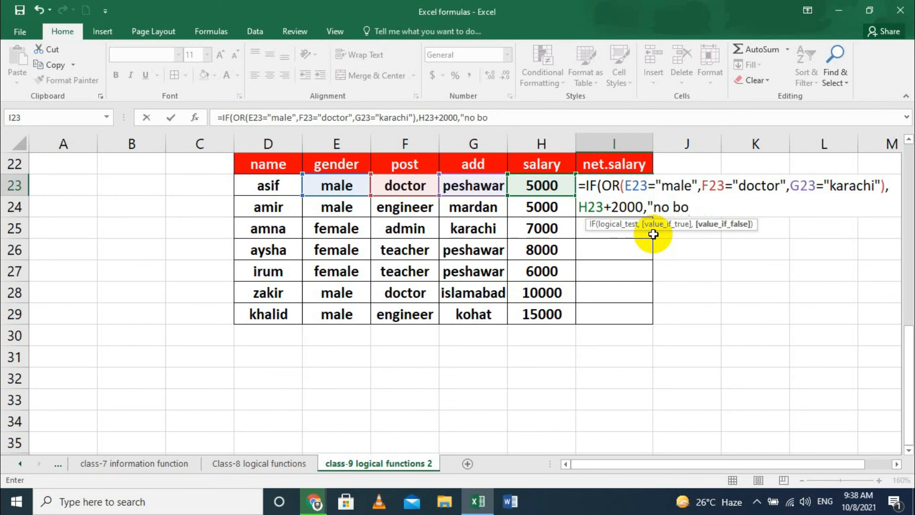
{"action": "type", "text": "ous\""}
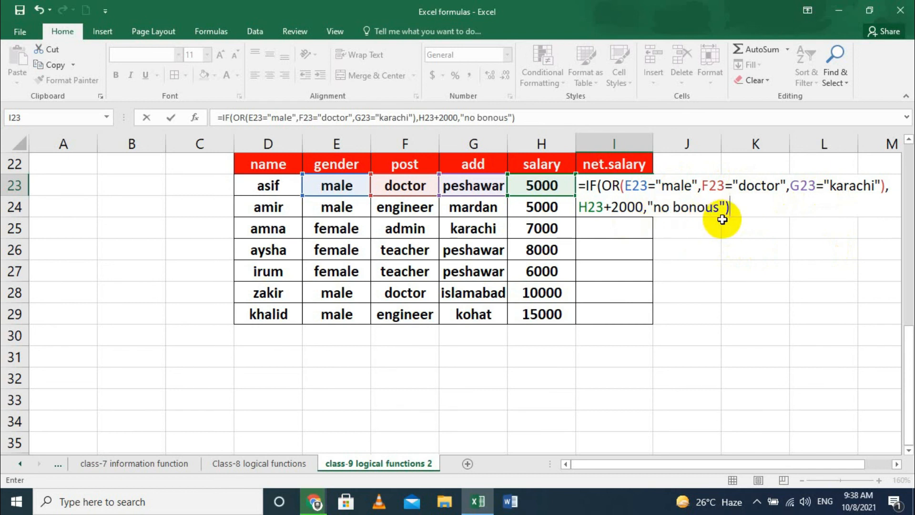
{"action": "key", "text": "Return"}
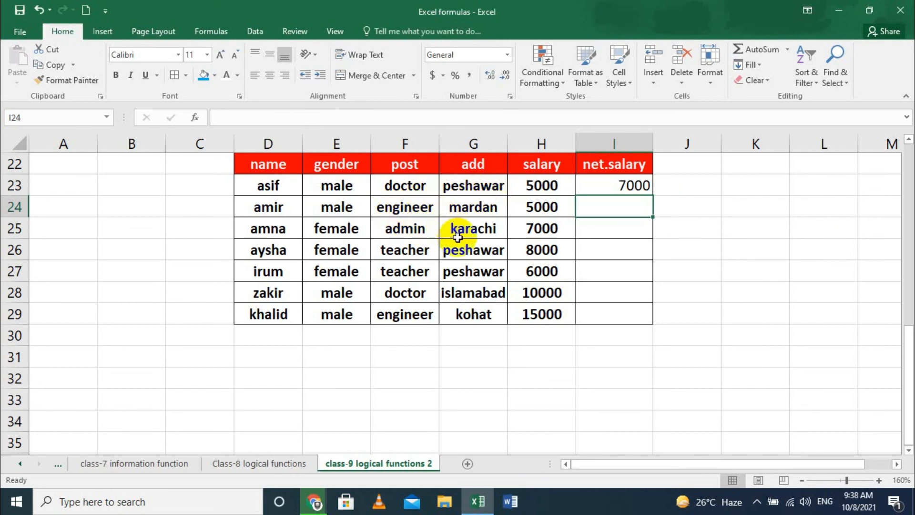
{"action": "left_click", "coordinate": [641, 186]}
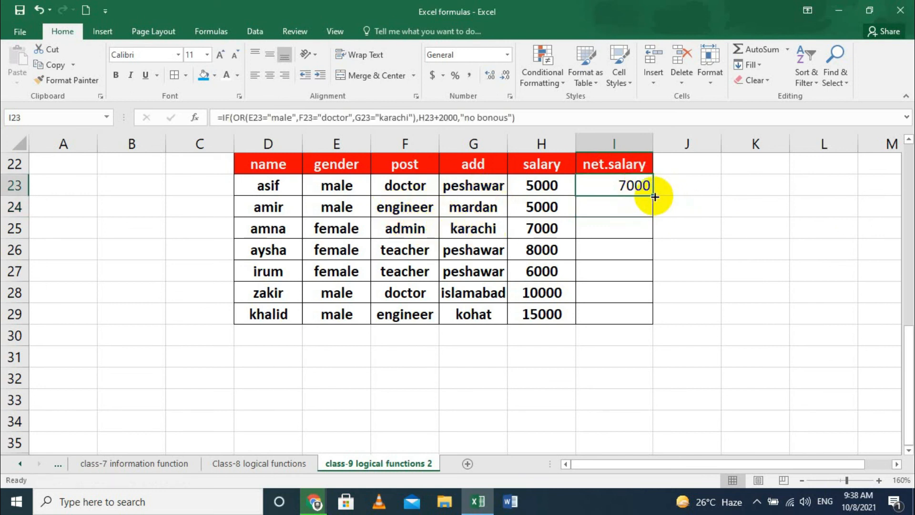
{"action": "double_click", "coordinate": [654, 197]}
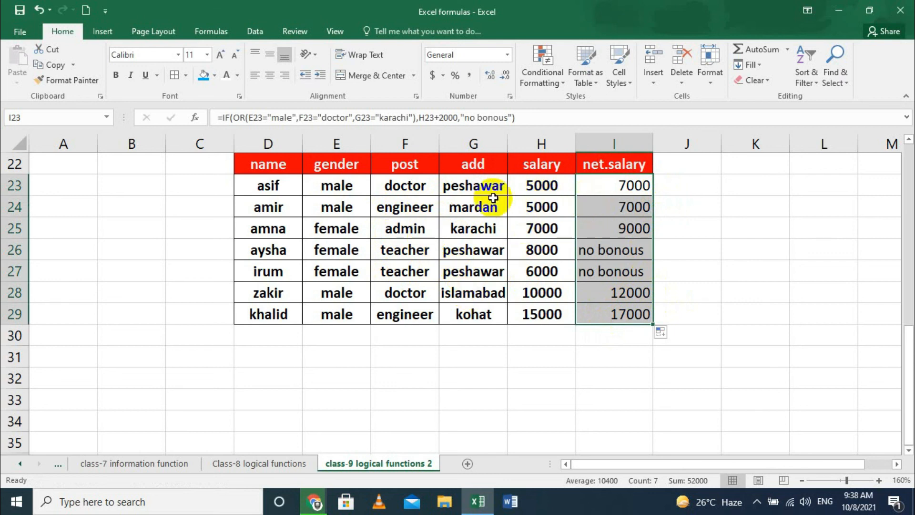
Review the gender, post and address cells in row 23 and the IF and OR formula in I23, leaving it unedited
{"action": "left_click", "coordinate": [392, 188]}
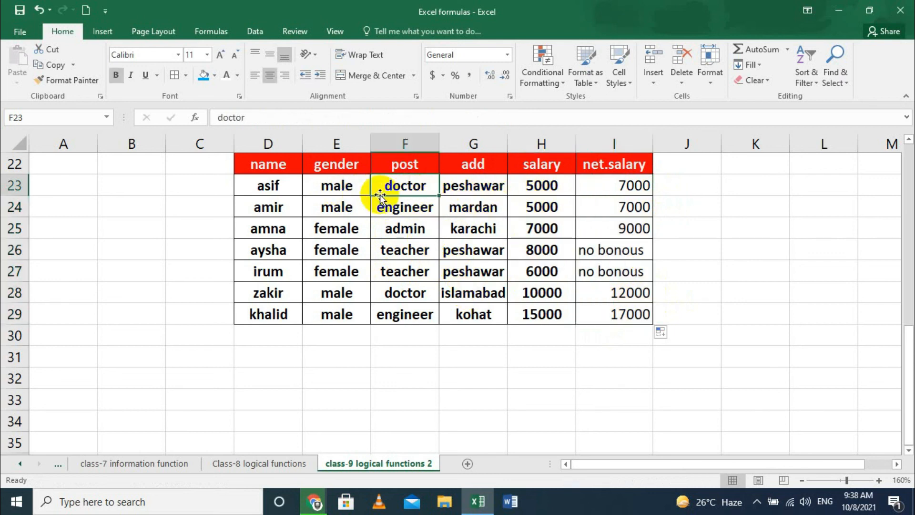
{"action": "left_click", "coordinate": [358, 195]}
{"action": "left_click", "coordinate": [470, 183]}
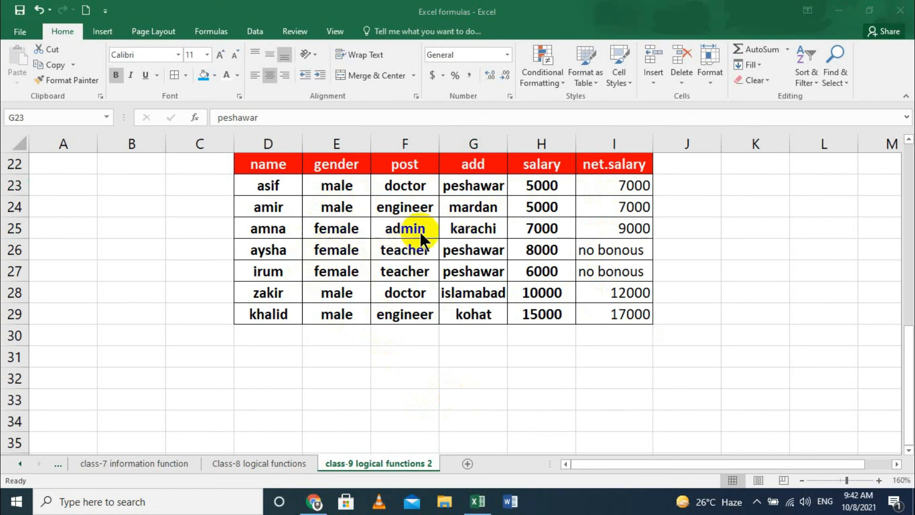
{"action": "double_click", "coordinate": [608, 185]}
{"action": "double_click", "coordinate": [608, 185]}
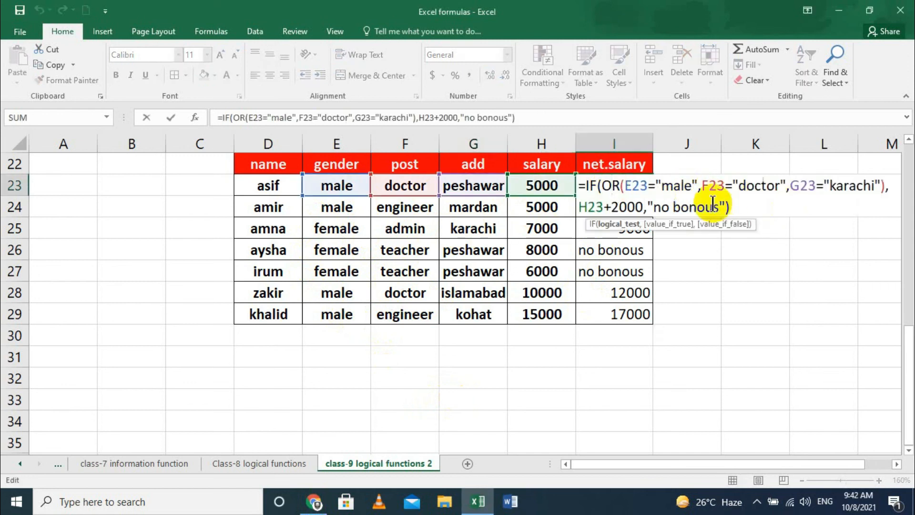
{"action": "key", "text": "Escape"}
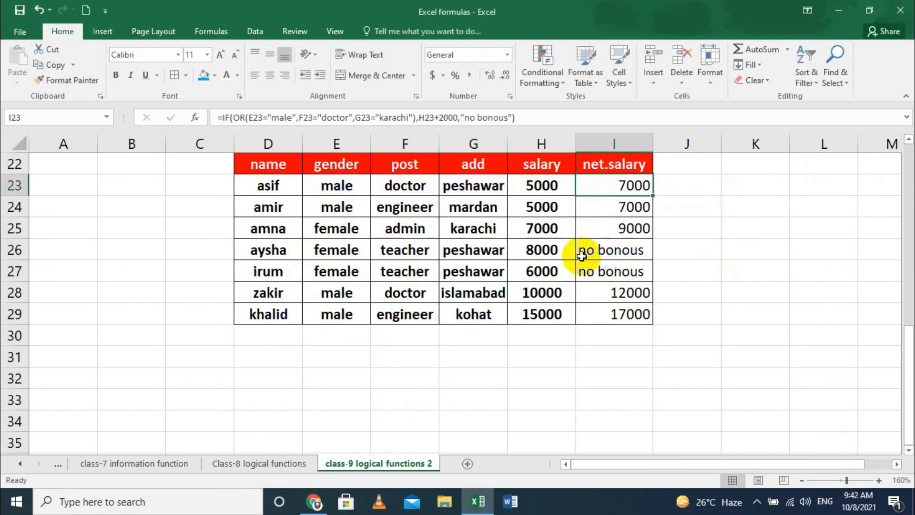